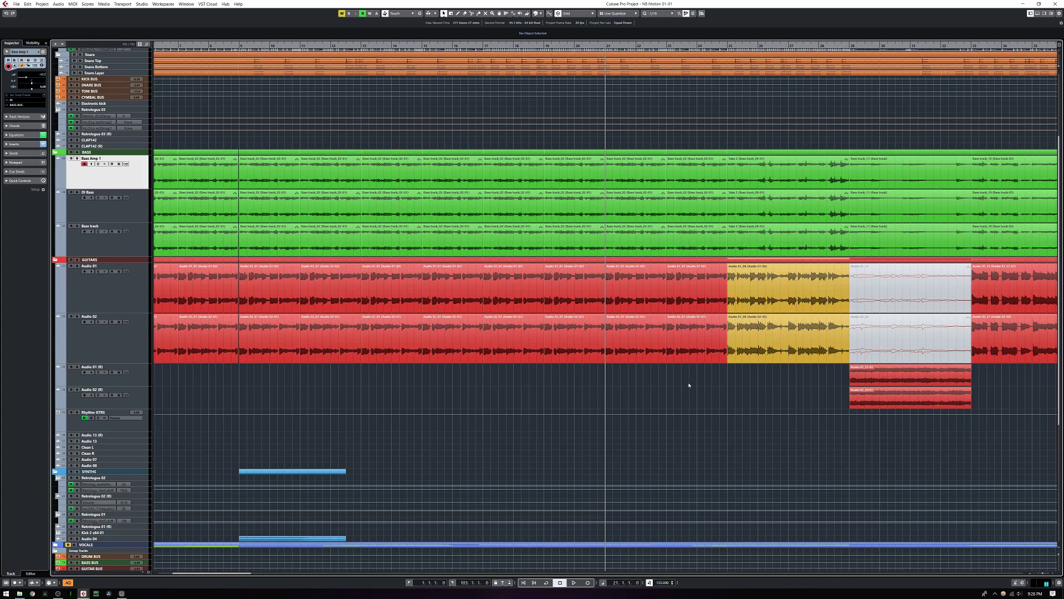
Step: Play back the song section and mute the BASS folder during playback
{"action": "key", "text": "space"}
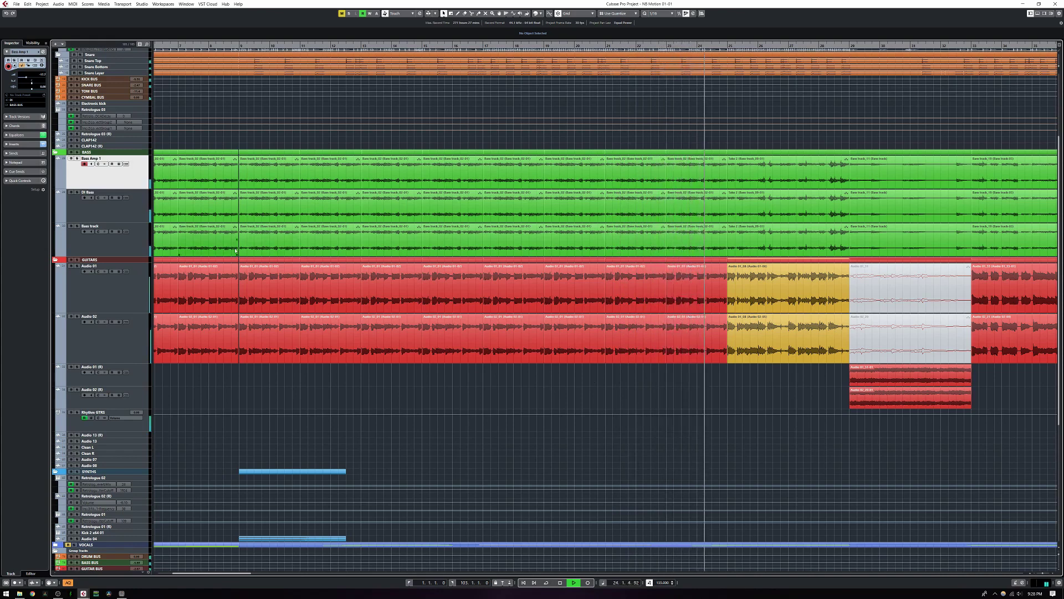
{"action": "left_click", "coordinate": [71, 153]}
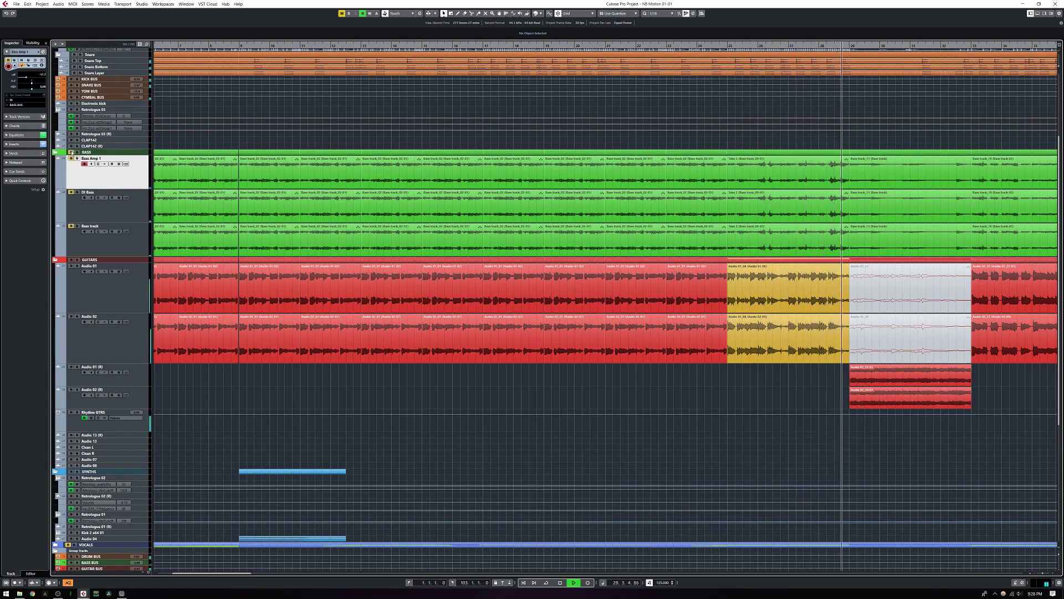
{"action": "key", "text": "space"}
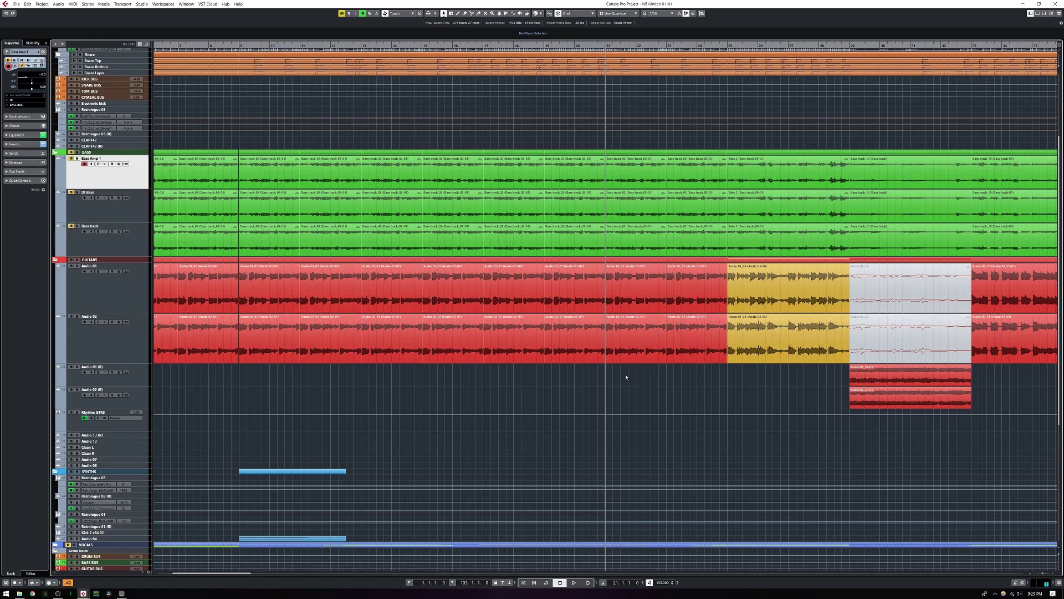
Step: Review the Bass Amp 1 channel settings, close them and collapse the BASS folder
{"action": "key", "text": "e"}
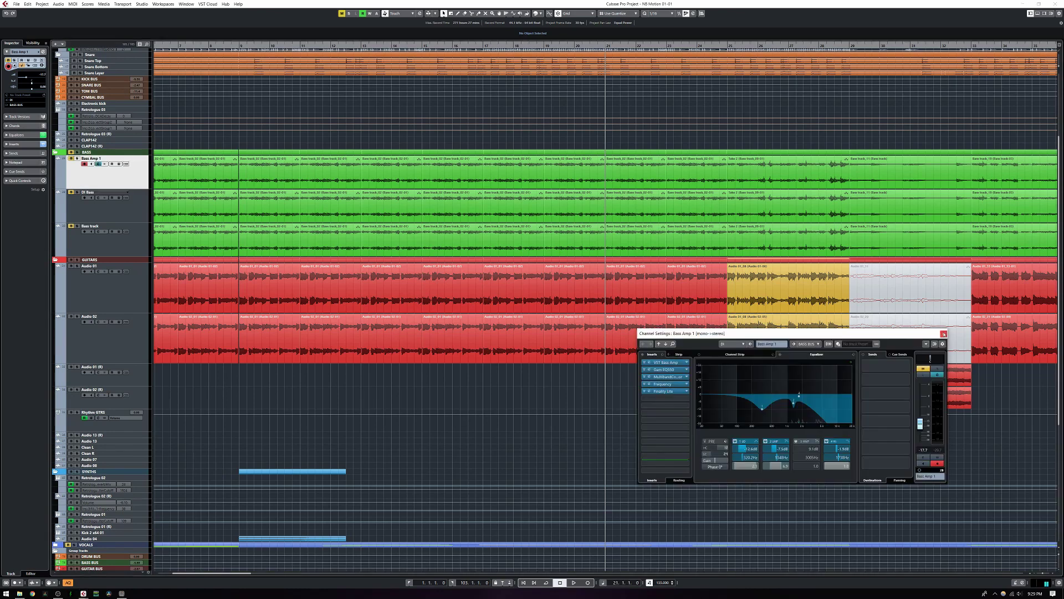
{"action": "key", "text": "Down"}
{"action": "key", "text": "Down"}
{"action": "key", "text": "e"}
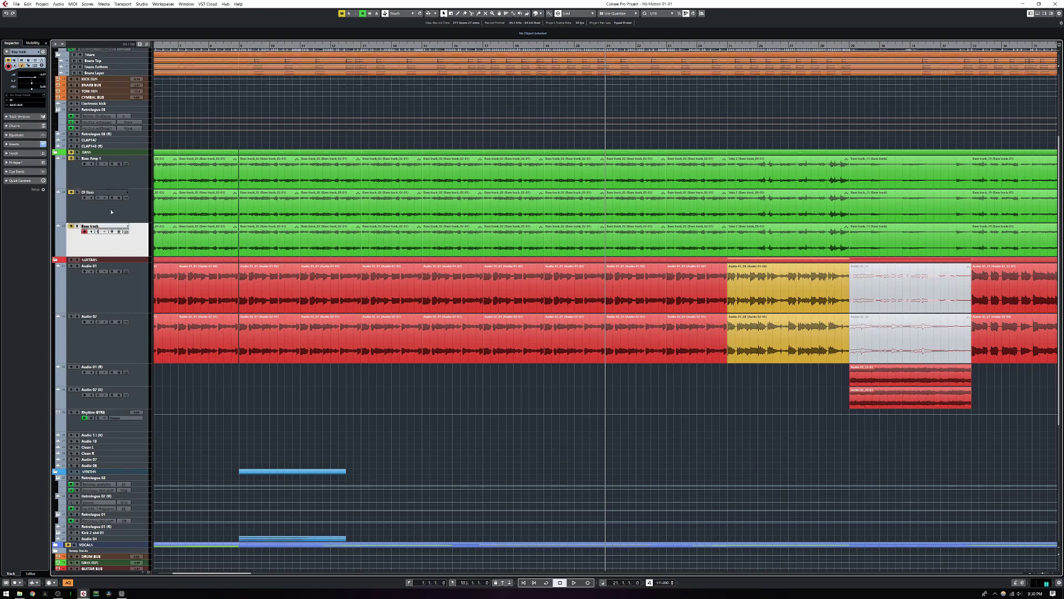
{"action": "left_click", "coordinate": [56, 152]}
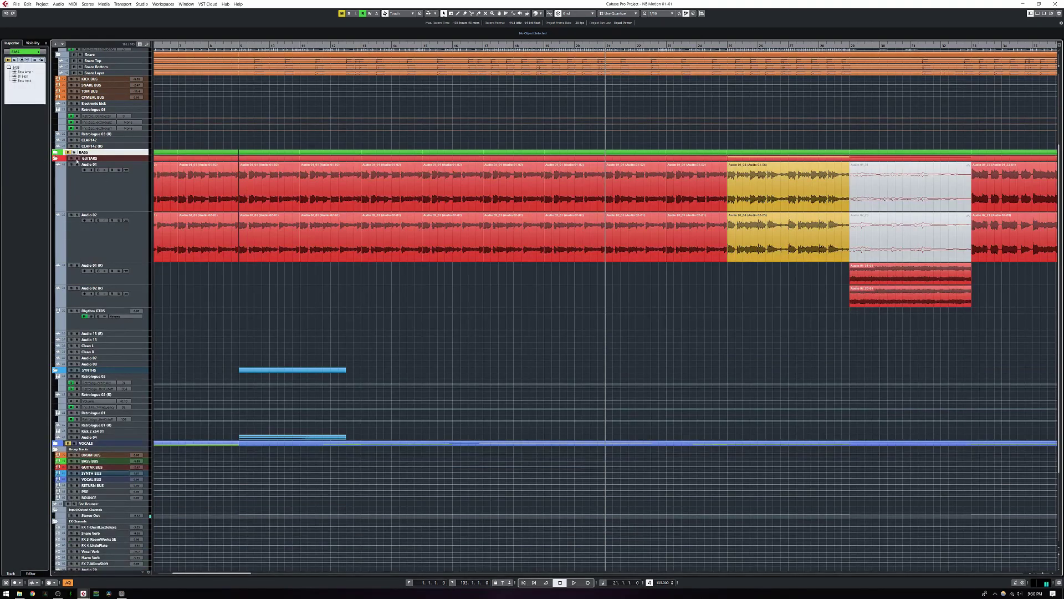
Step: Solo the GUITARS folder and listen to the section with only the guitars playing
{"action": "left_click", "coordinate": [77, 164]}
{"action": "key", "text": "space"}
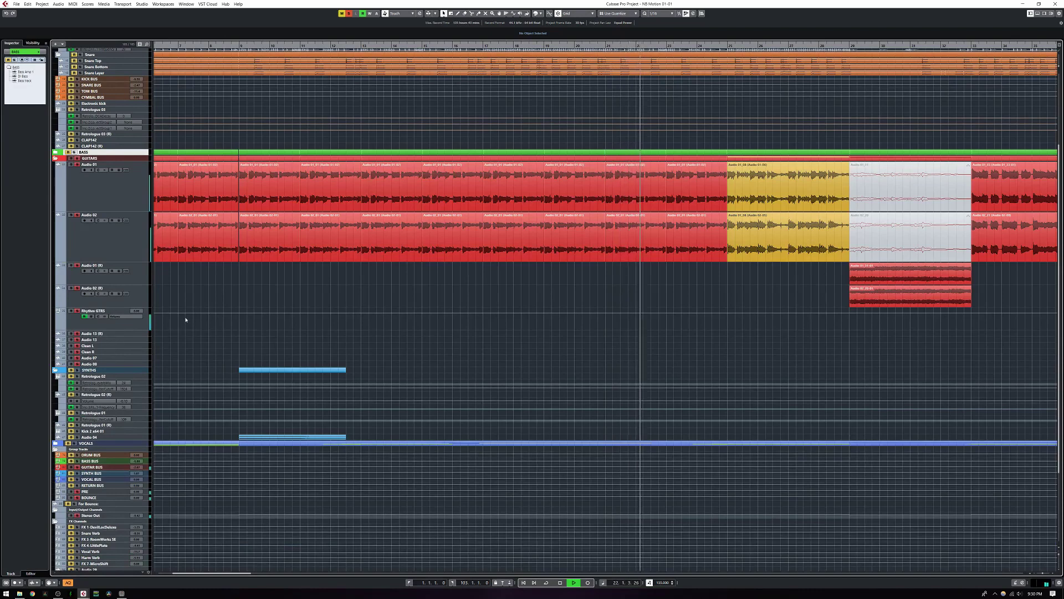
{"action": "scroll", "coordinate": [200, 294], "scroll_direction": "down", "scroll_amount": 3}
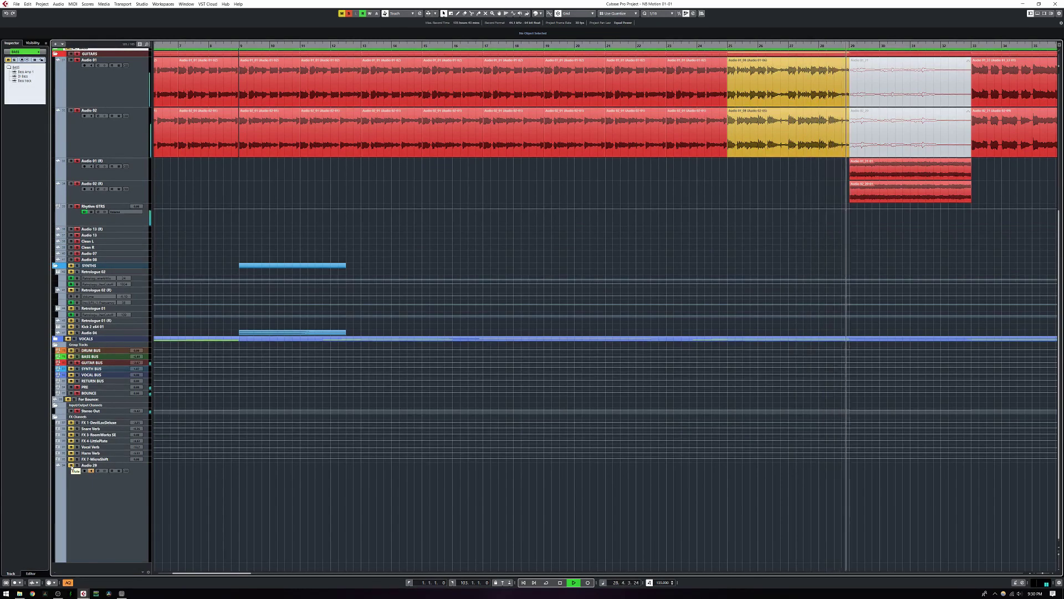
{"action": "key", "text": "space"}
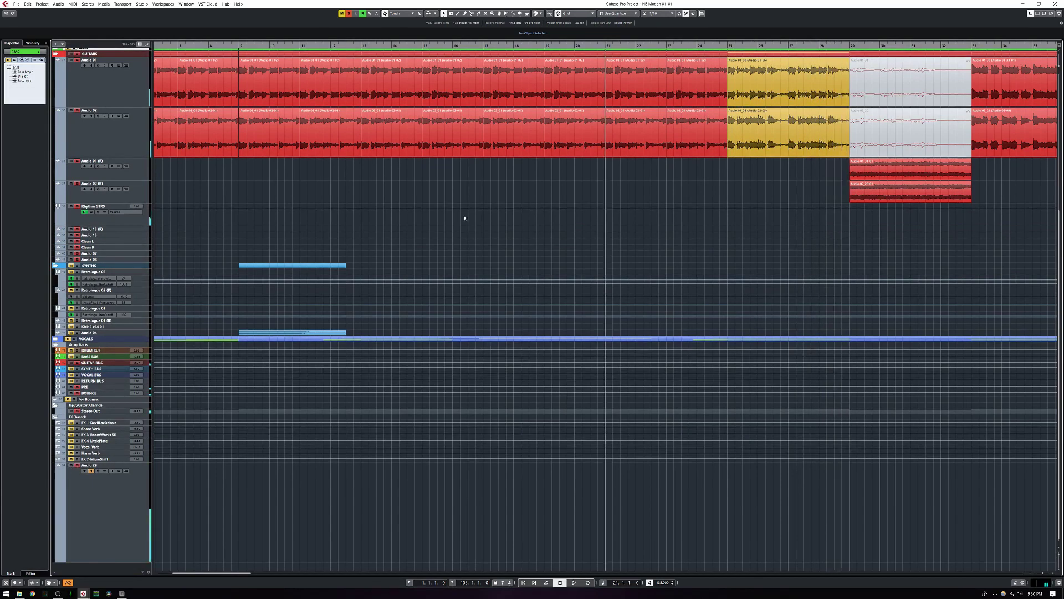
{"action": "scroll", "coordinate": [479, 194], "scroll_direction": "up", "scroll_amount": 3}
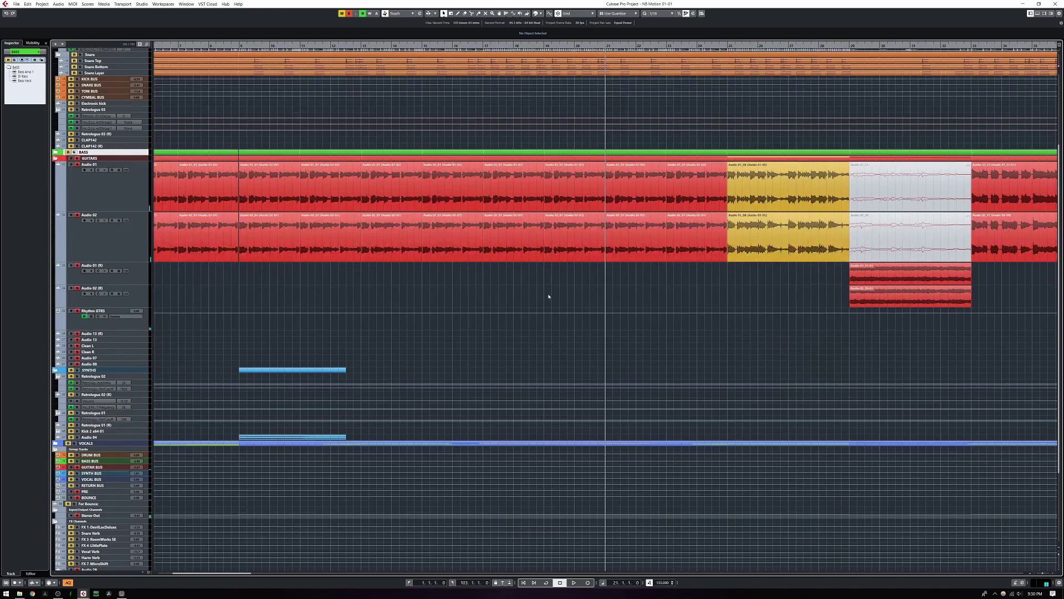
Step: Open the channel settings of the Audio 01 guitar track and reposition the window beneath the guitar waveforms
{"action": "left_click", "coordinate": [121, 185]}
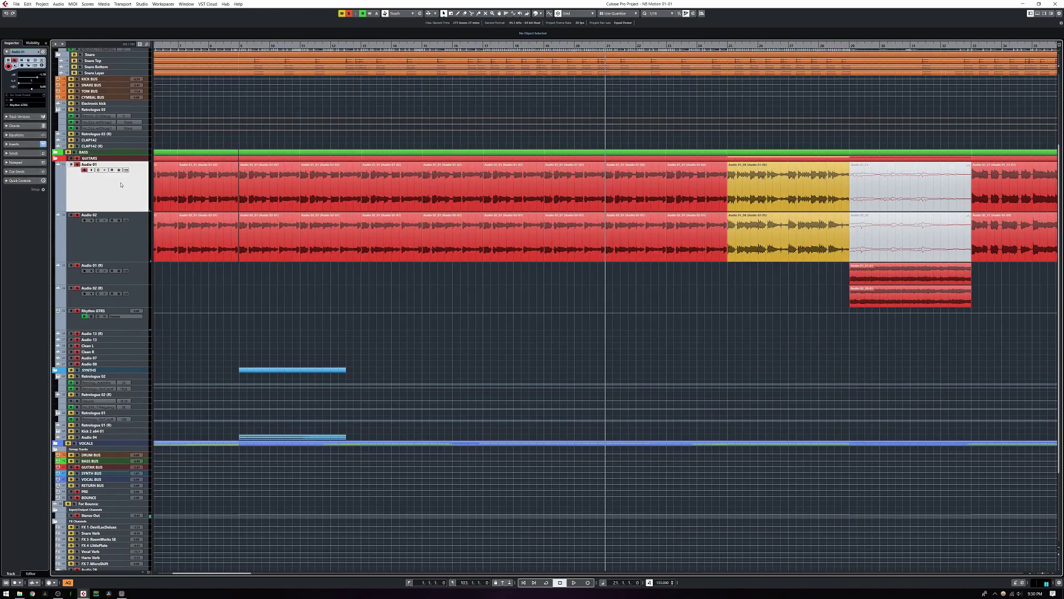
{"action": "key", "text": "e"}
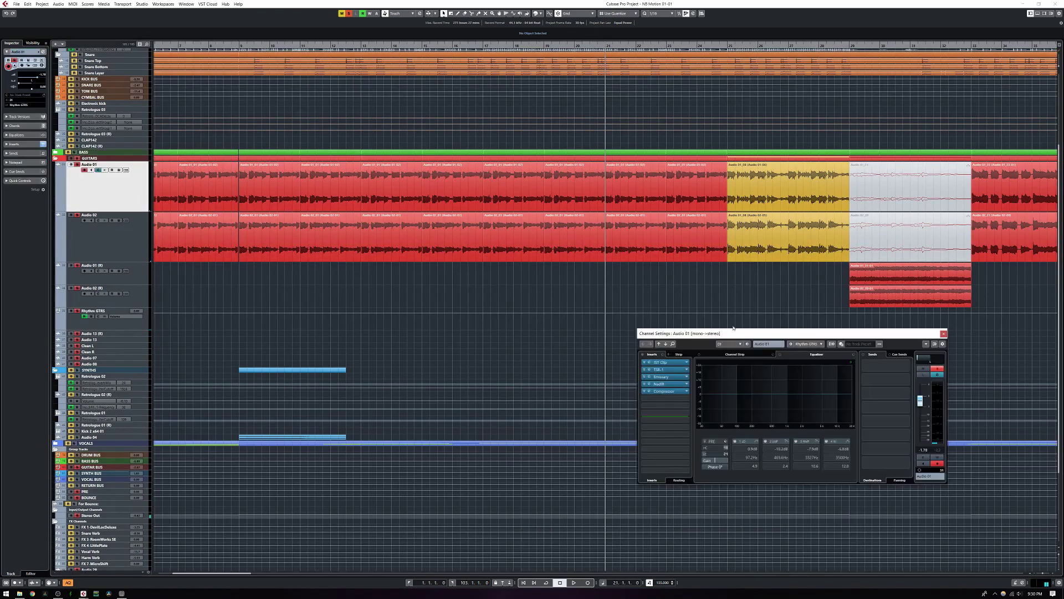
{"action": "left_click_drag", "start_coordinate": [742, 333], "coordinate": [585, 336]}
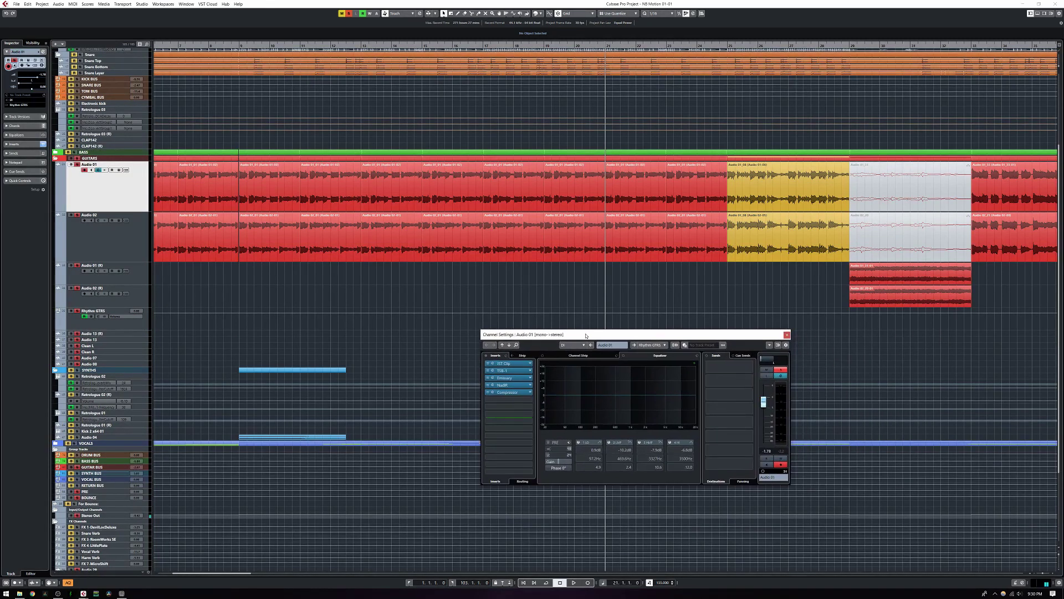
{"action": "left_click_drag", "start_coordinate": [586, 335], "coordinate": [580, 340]}
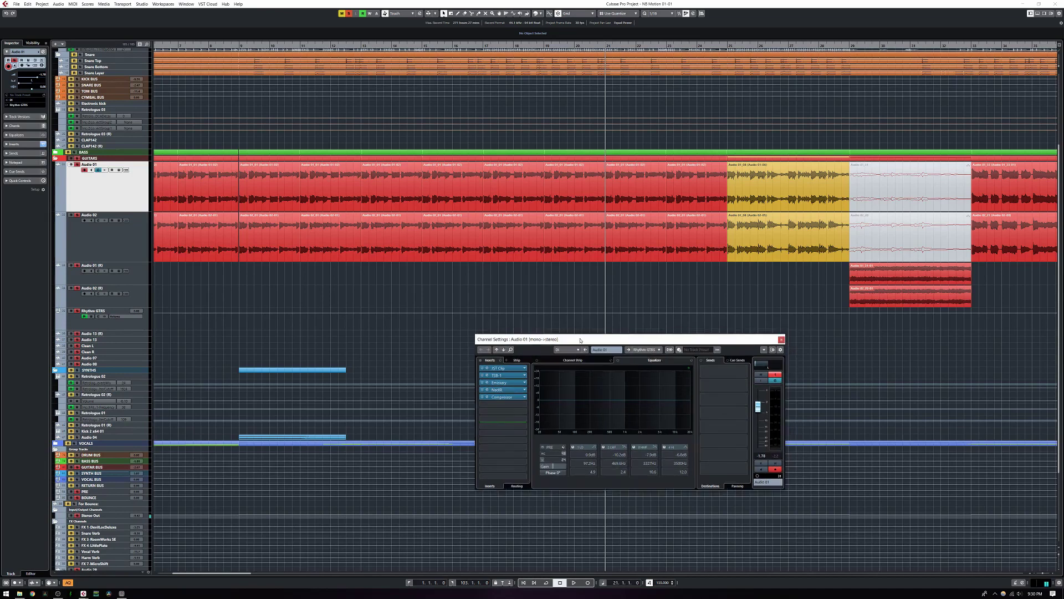
Step: Open the TSB-1 and JST Clip insert editors on Audio 01 and place JST Clip below TSB-1
{"action": "left_click", "coordinate": [487, 375]}
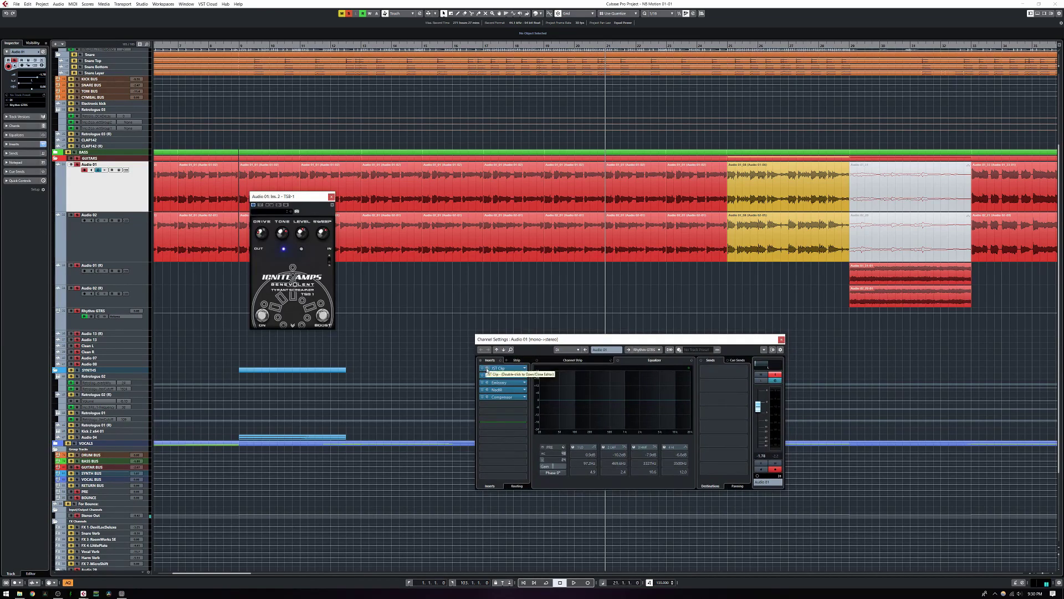
{"action": "left_click", "coordinate": [487, 368]}
{"action": "left_click_drag", "start_coordinate": [364, 428], "coordinate": [285, 402]}
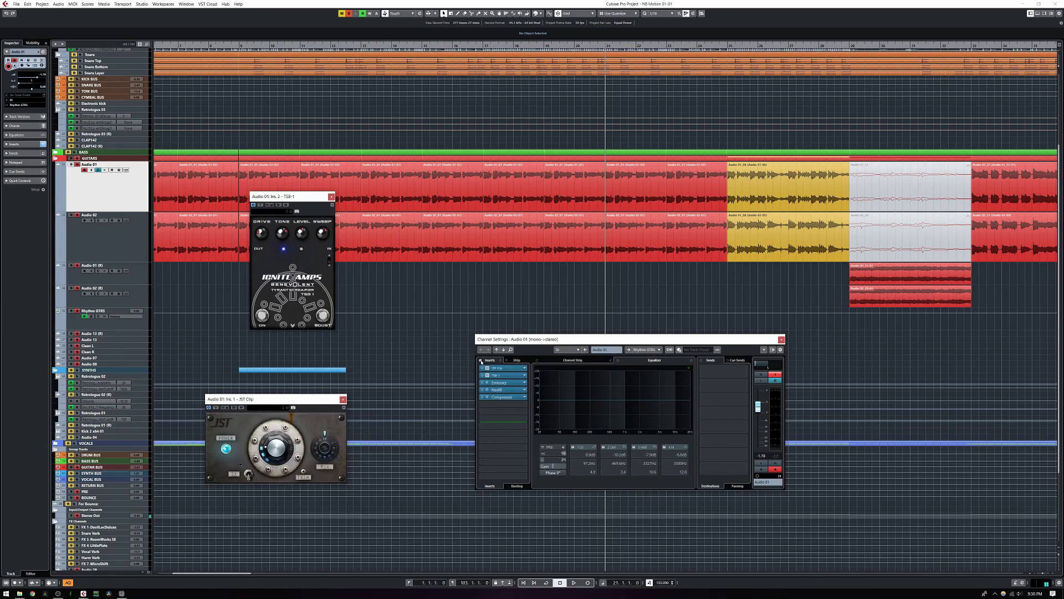
Step: Audition Audio 01 with all its inserts bypassed, and re-enable the inserts
{"action": "left_click", "coordinate": [480, 361]}
{"action": "key", "text": "space"}
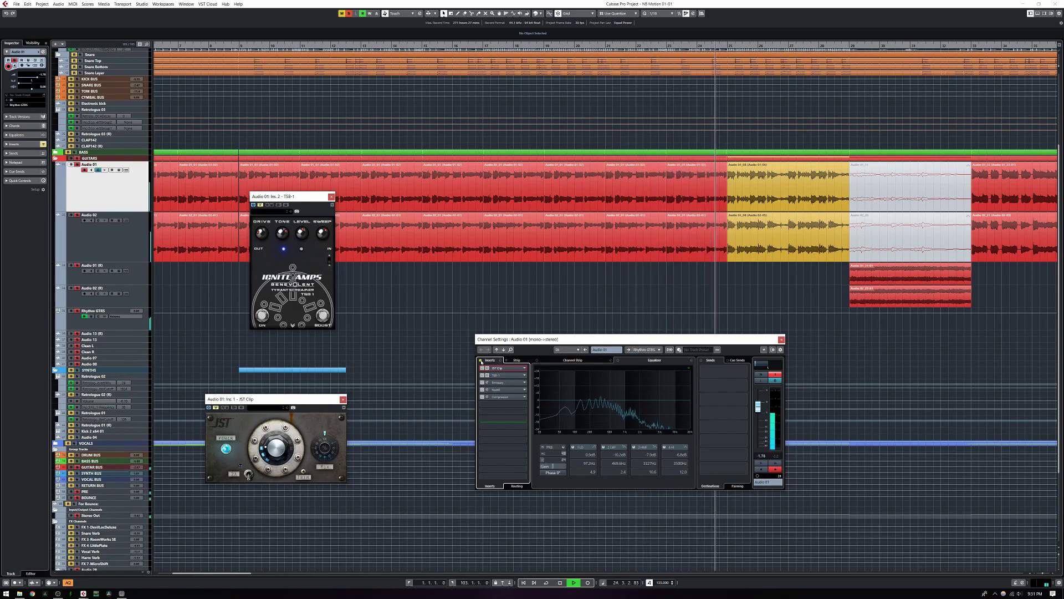
{"action": "left_click", "coordinate": [481, 360]}
{"action": "key", "text": "space"}
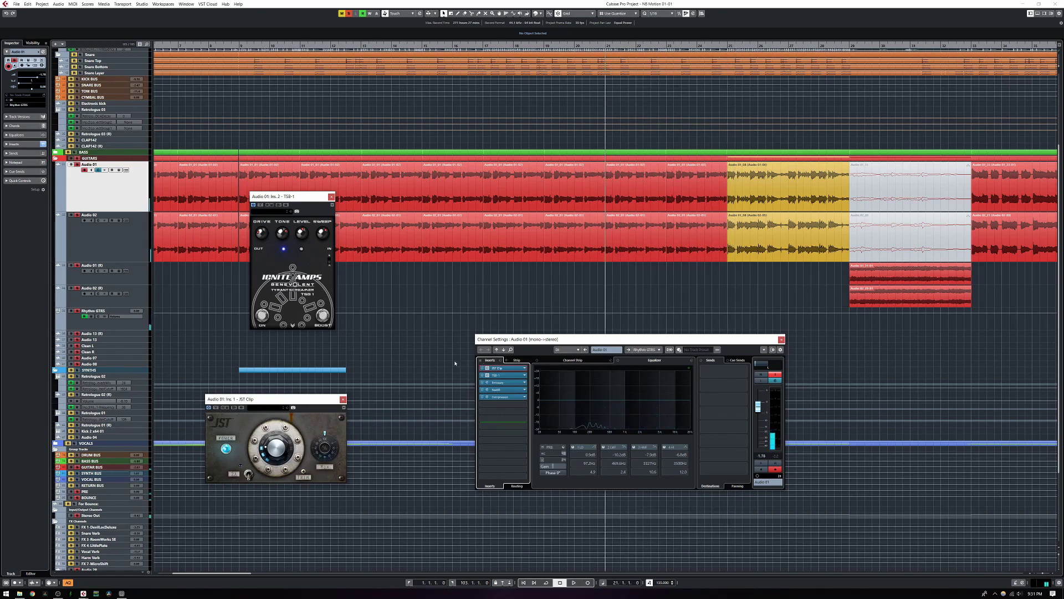
Step: Bypass all Audio 01 inserts, reactivate only JST Clip during playback to compare, and close its editor
{"action": "left_click_drag", "start_coordinate": [289, 197], "coordinate": [266, 232]}
{"action": "left_click_drag", "start_coordinate": [288, 399], "coordinate": [311, 400]}
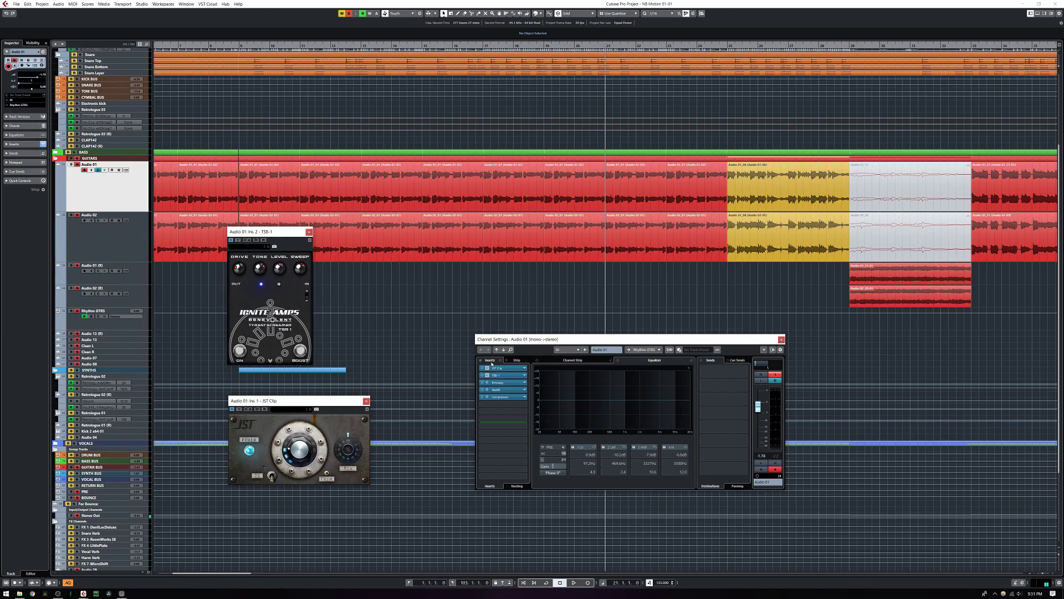
{"action": "left_click", "coordinate": [481, 359]}
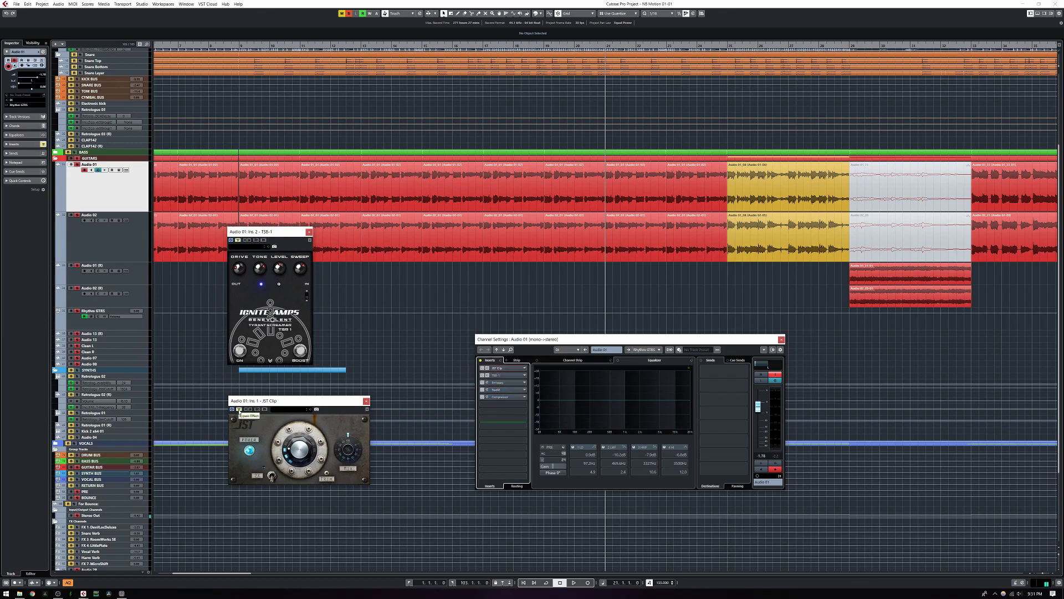
{"action": "key", "text": "space"}
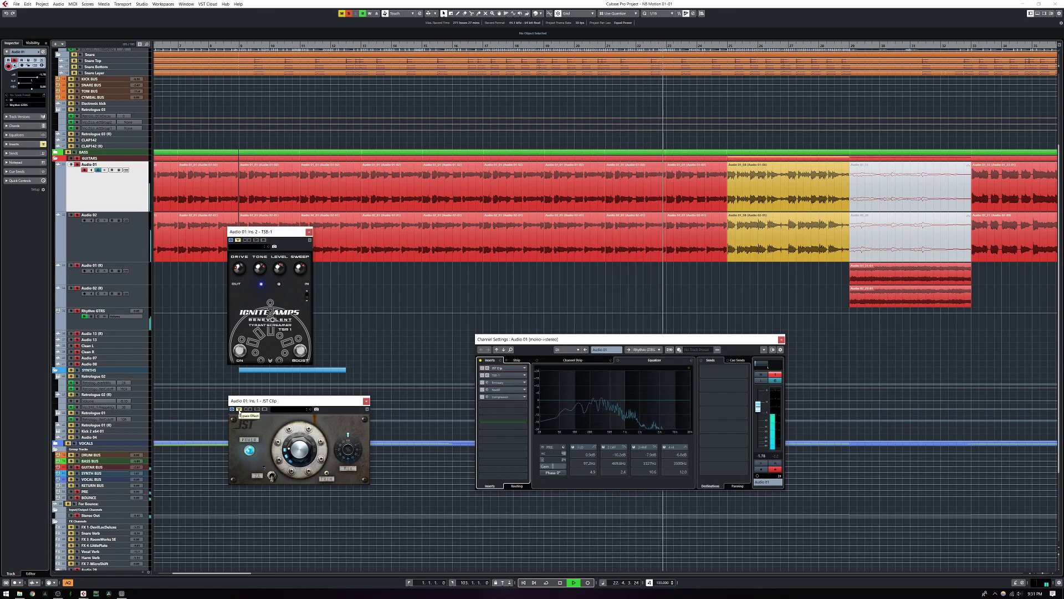
{"action": "left_click", "coordinate": [239, 410]}
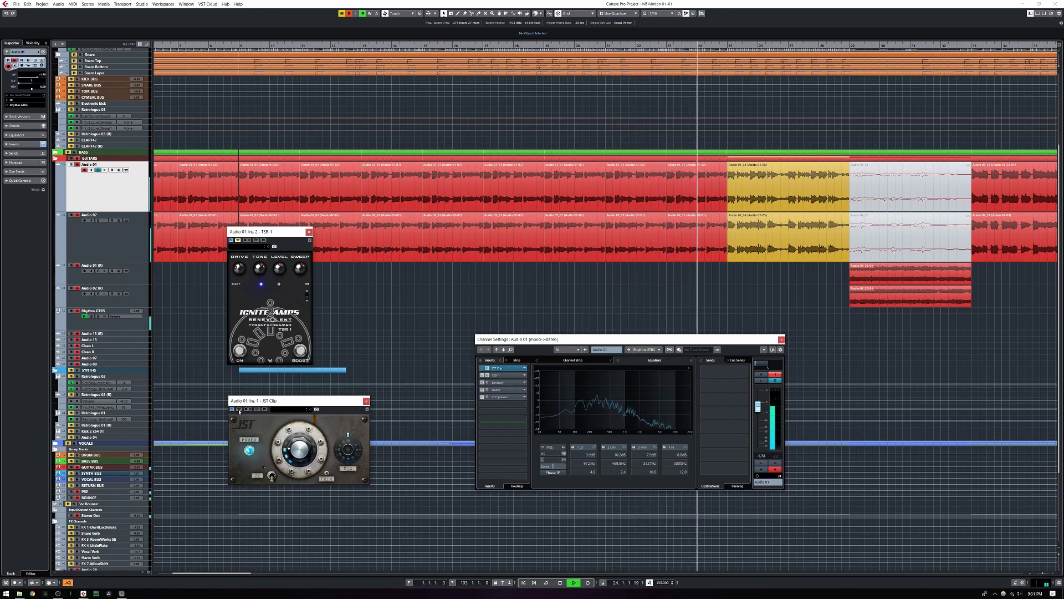
{"action": "key", "text": "space"}
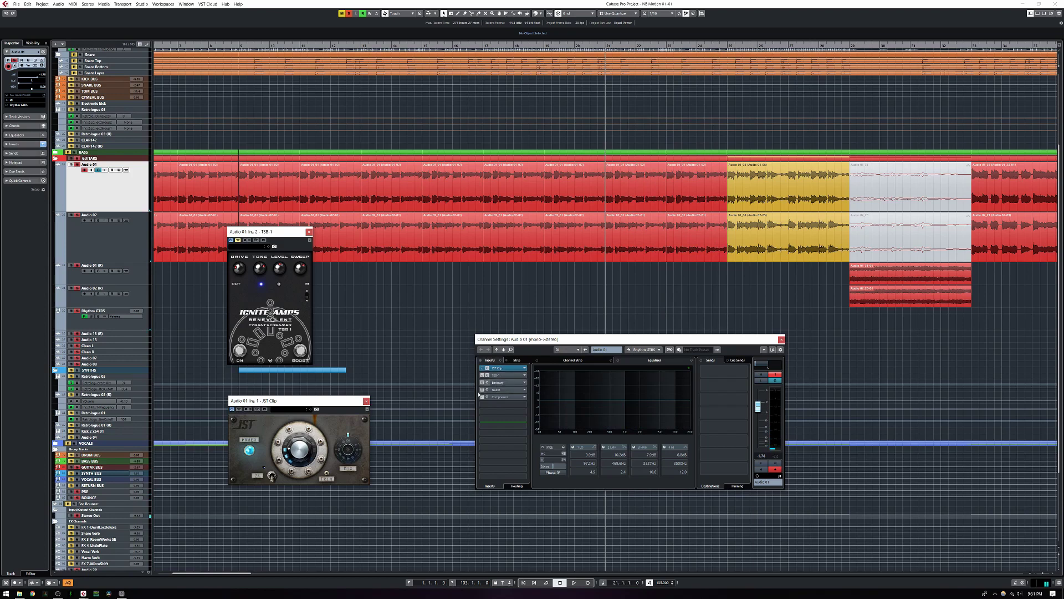
{"action": "left_click", "coordinate": [366, 400]}
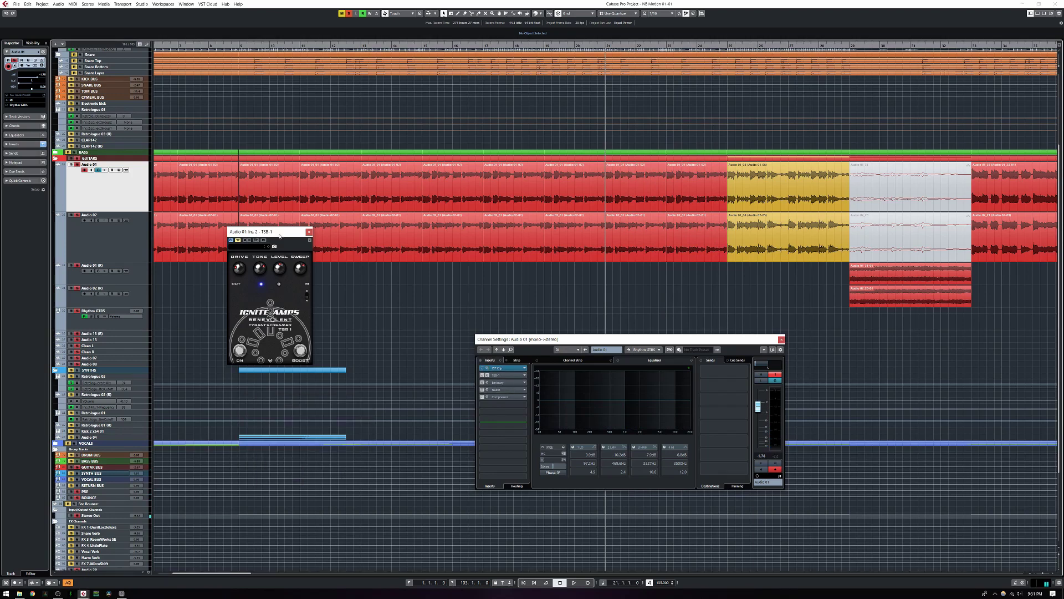
Step: Reactivate the TSB-1 overdrive on Audio 01 during playback to hear its effect, and close its editor
{"action": "left_click_drag", "start_coordinate": [279, 235], "coordinate": [348, 300]}
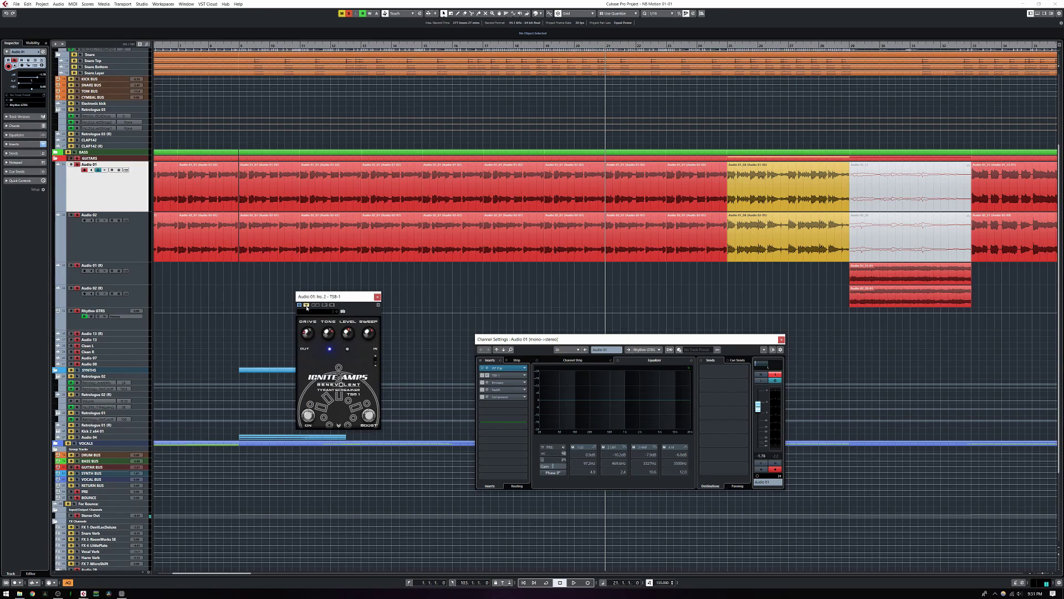
{"action": "key", "text": "space"}
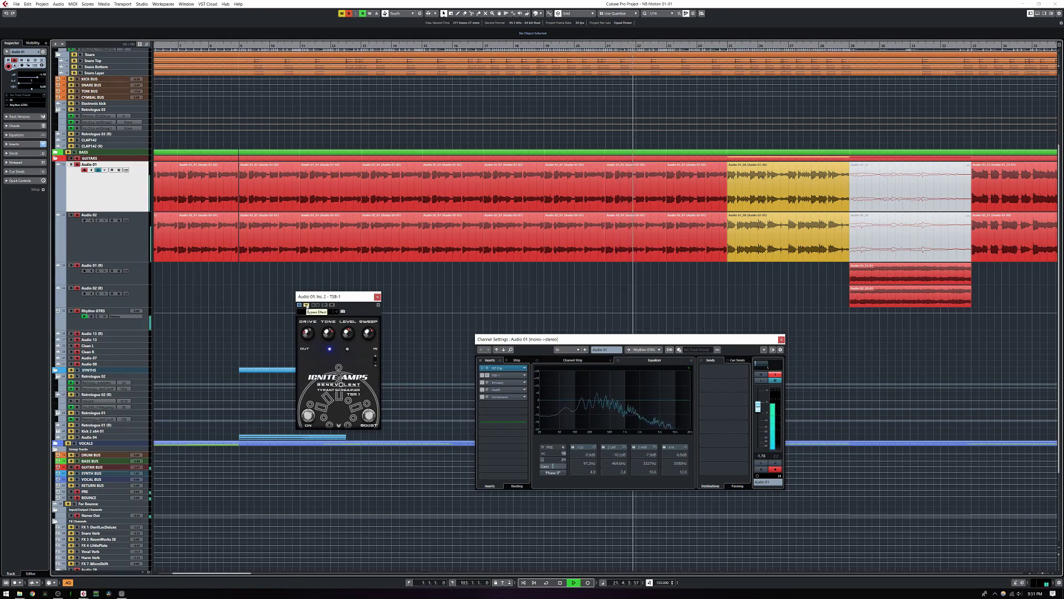
{"action": "left_click", "coordinate": [306, 305]}
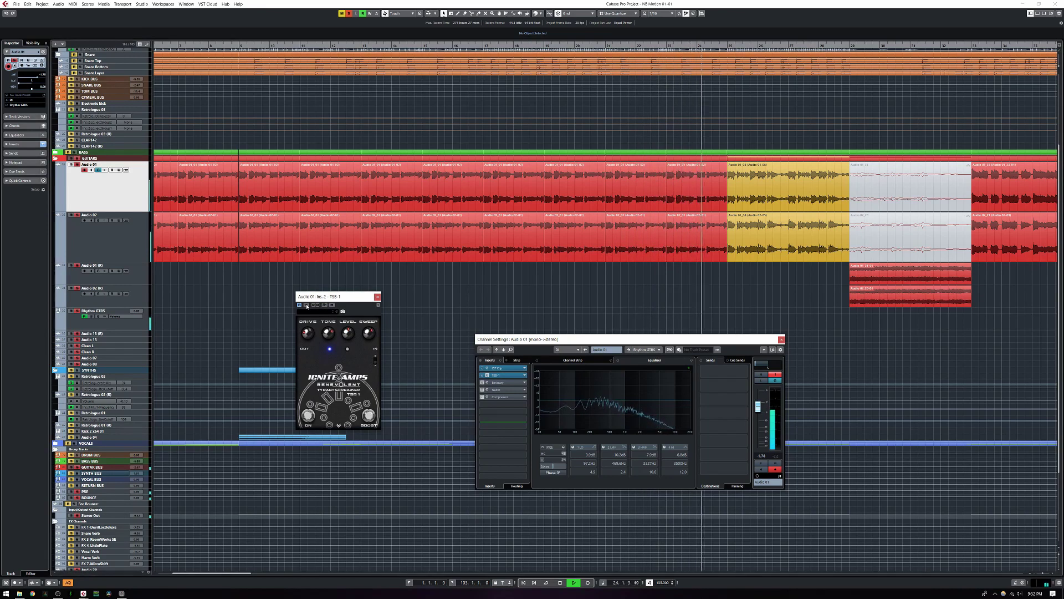
{"action": "key", "text": "space"}
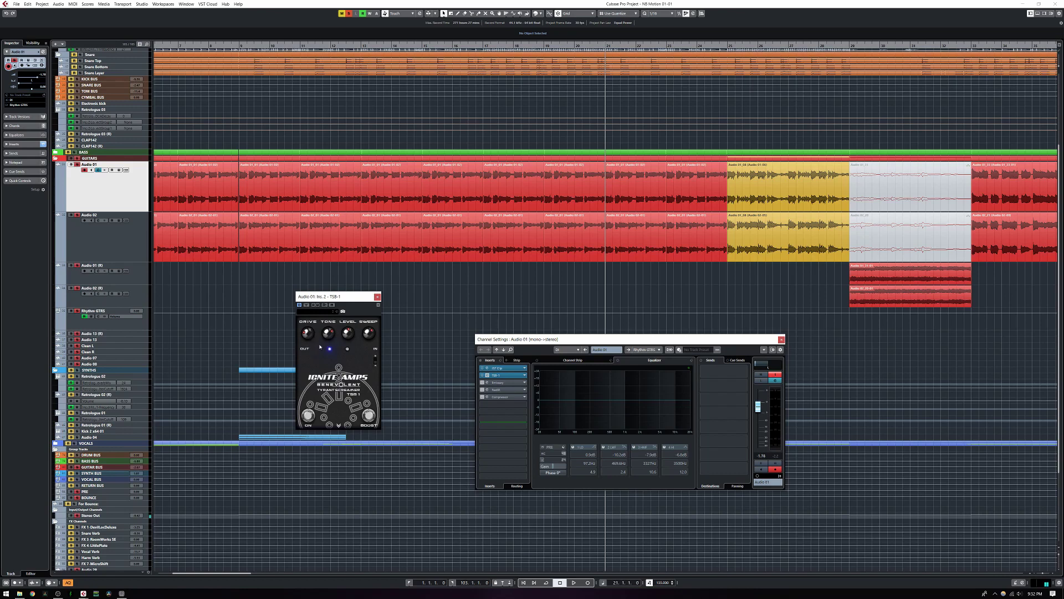
{"action": "left_click", "coordinate": [377, 296]}
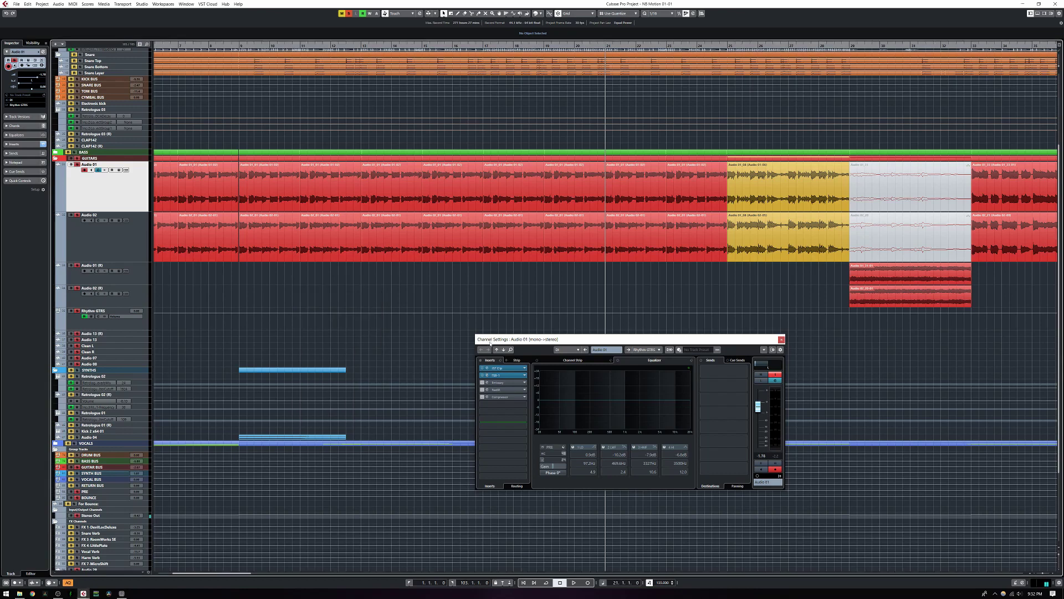
Step: Open the Emissary amp and NadIR cabinet insert editors on Audio 01, with Emissary placed beside the channel settings
{"action": "left_click", "coordinate": [482, 382]}
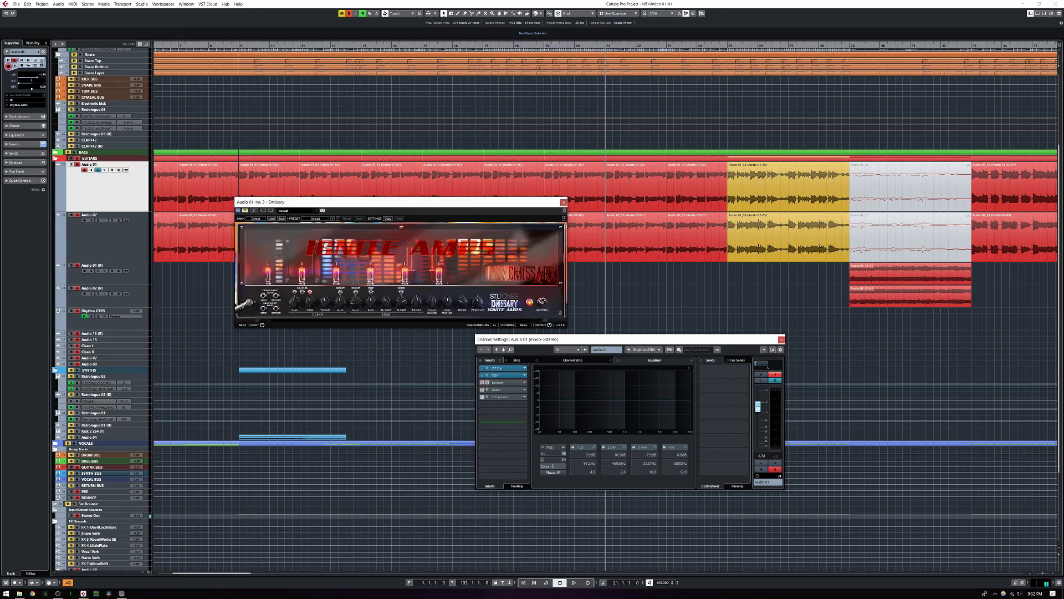
{"action": "left_click_drag", "start_coordinate": [412, 205], "coordinate": [342, 275]}
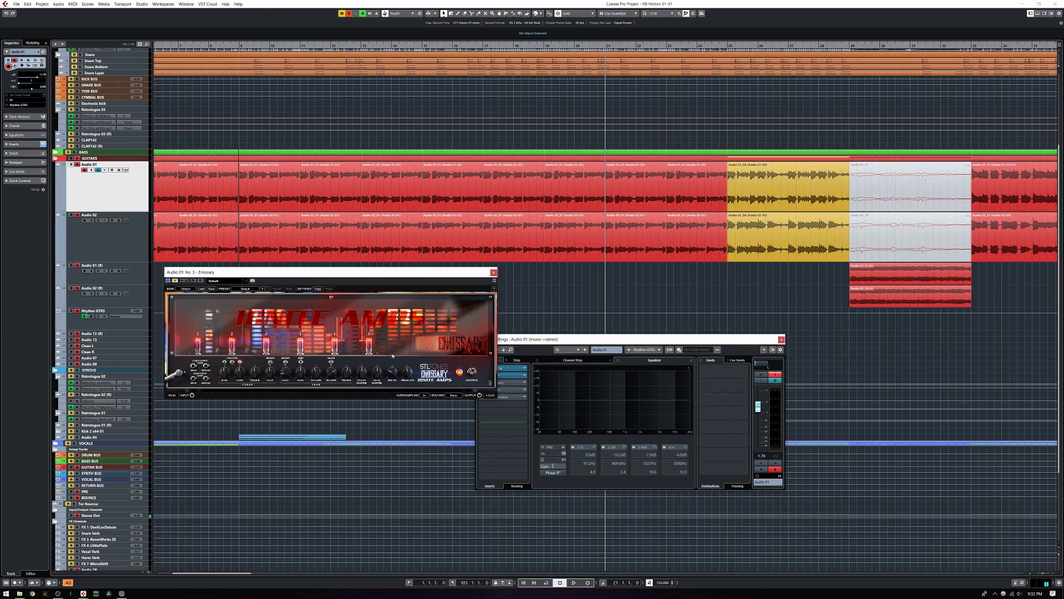
{"action": "left_click", "coordinate": [645, 340]}
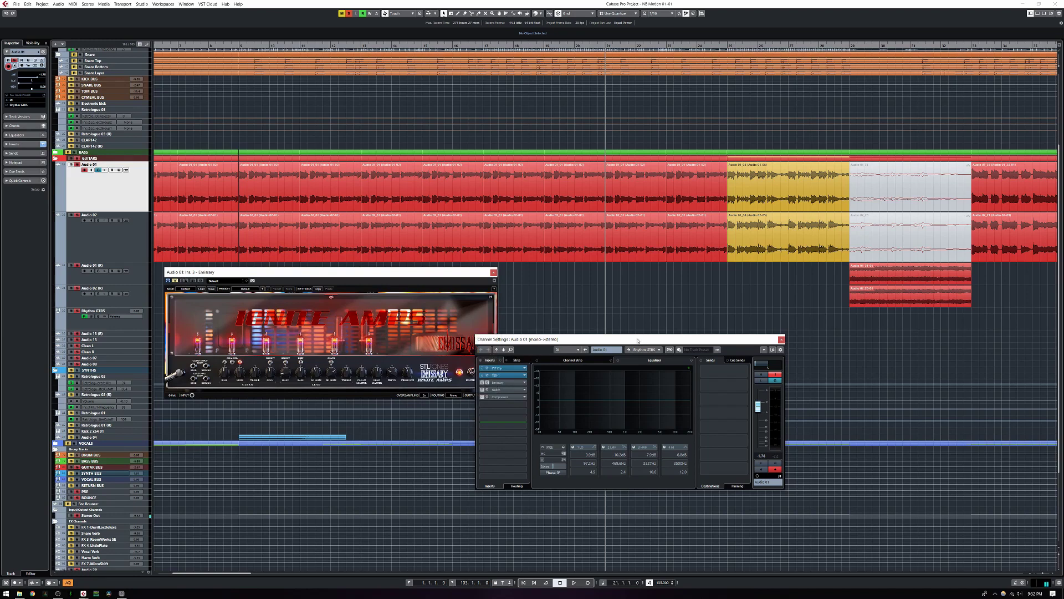
{"action": "double_click", "coordinate": [488, 384]}
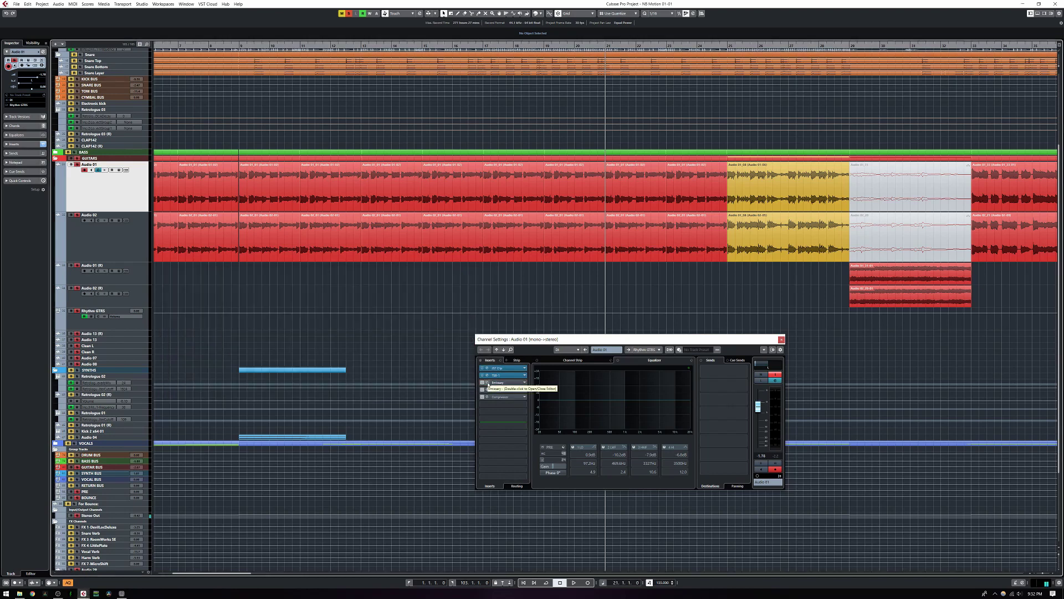
{"action": "double_click", "coordinate": [488, 383]}
{"action": "left_click_drag", "start_coordinate": [545, 339], "coordinate": [575, 339]}
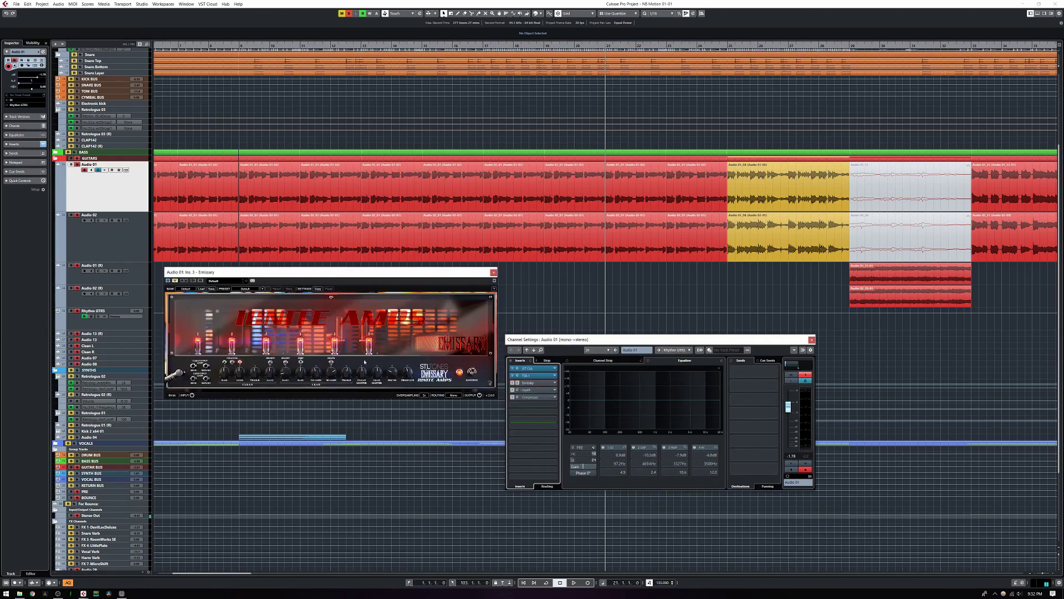
{"action": "double_click", "coordinate": [518, 391]}
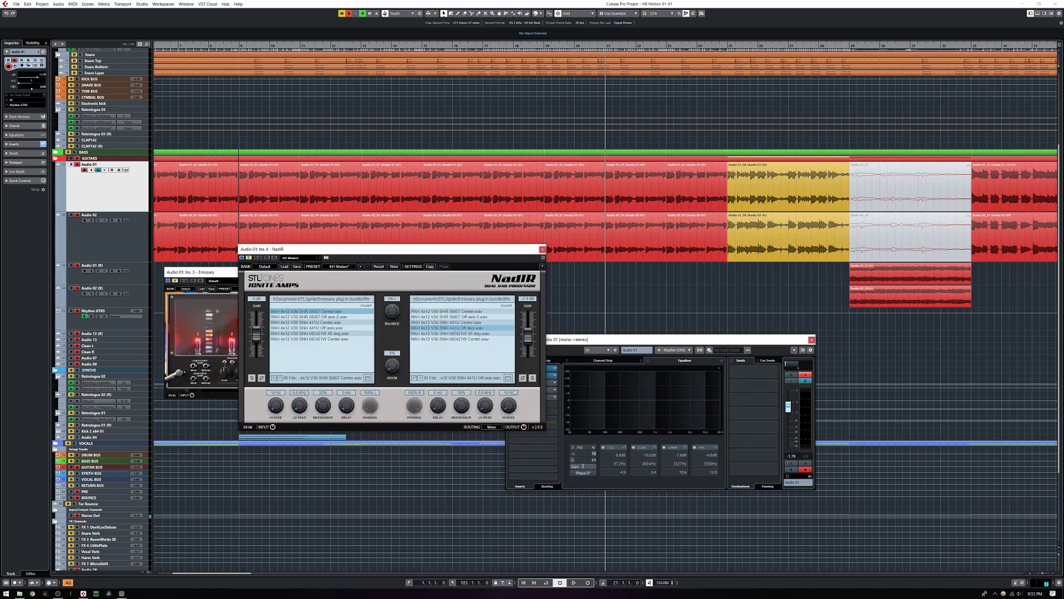
Step: Browse the impulse response files available to NadIR on Audio 01 without loading one, and close the NadIR editor
{"action": "left_click_drag", "start_coordinate": [488, 251], "coordinate": [764, 274]}
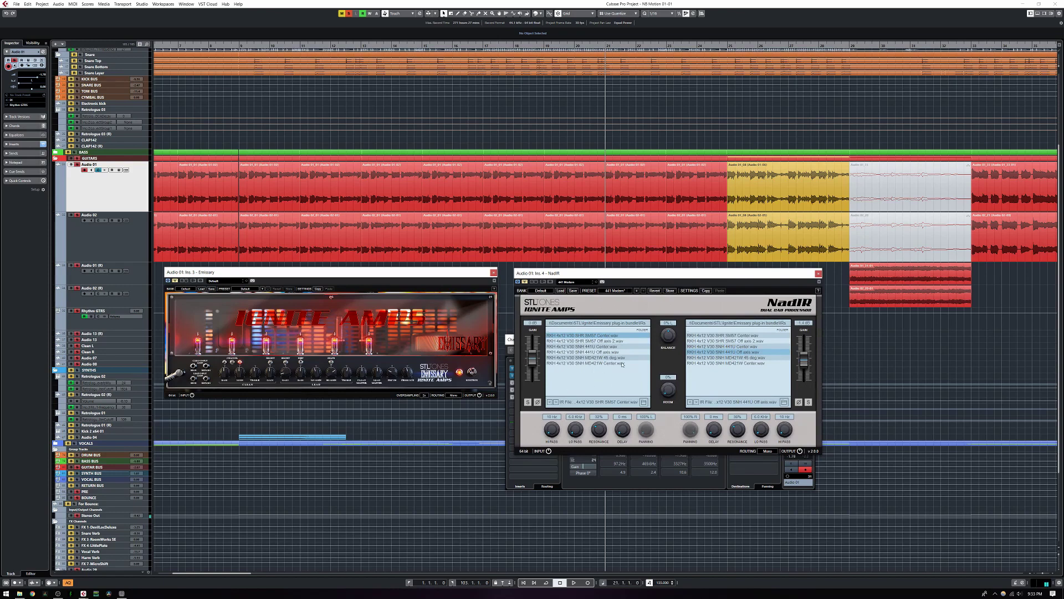
{"action": "left_click", "coordinate": [643, 403]}
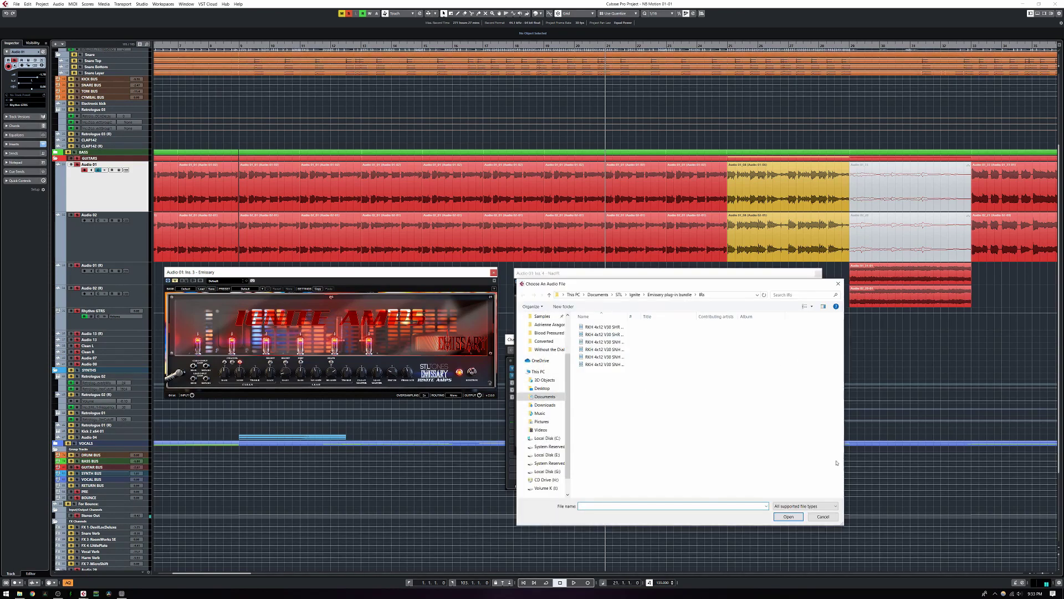
{"action": "left_click", "coordinate": [822, 516]}
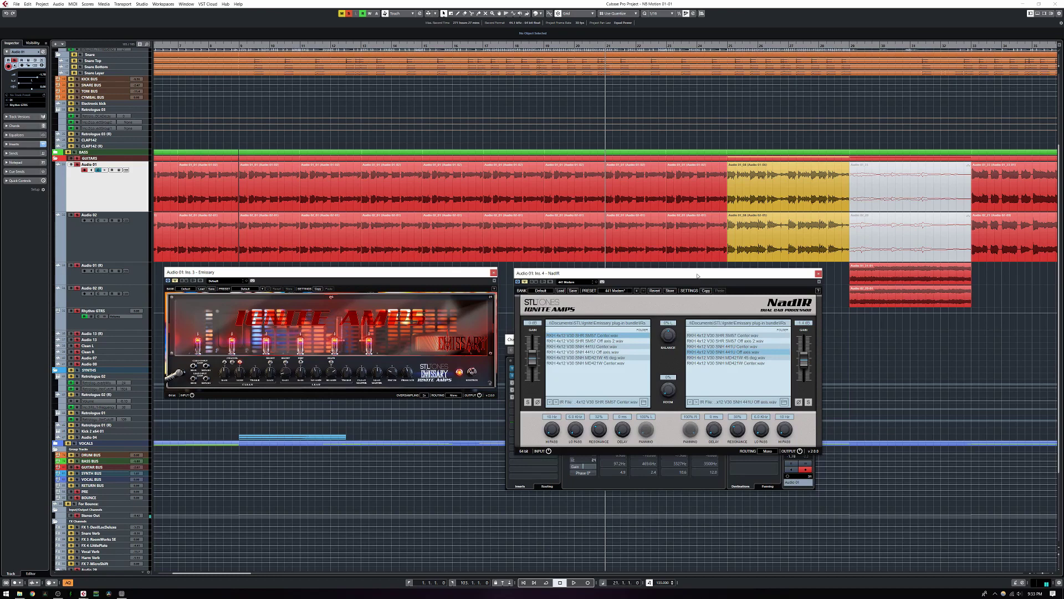
{"action": "left_click_drag", "start_coordinate": [697, 276], "coordinate": [694, 275]}
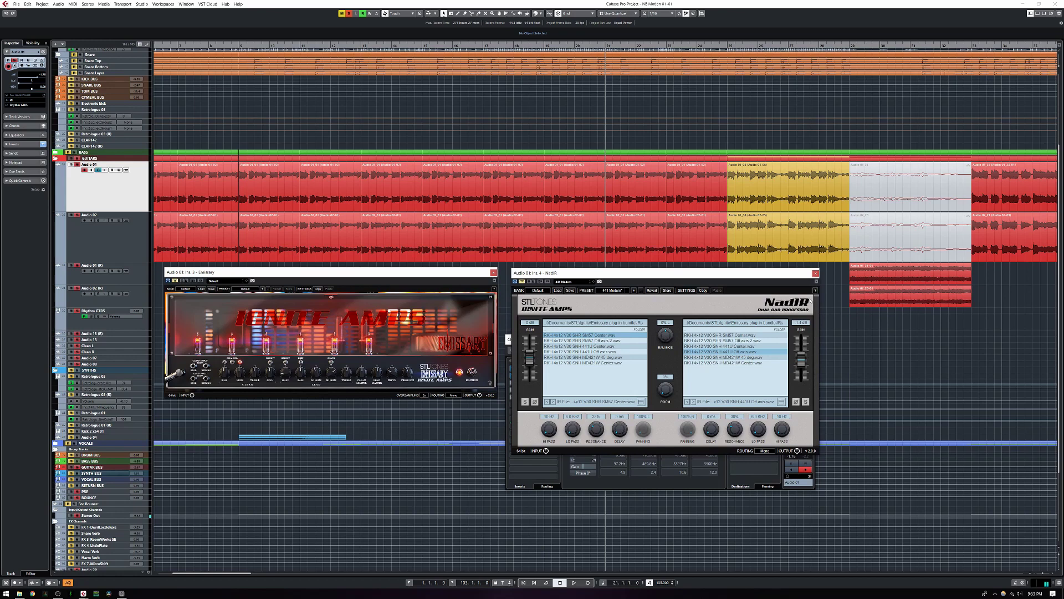
{"action": "left_click", "coordinate": [815, 273]}
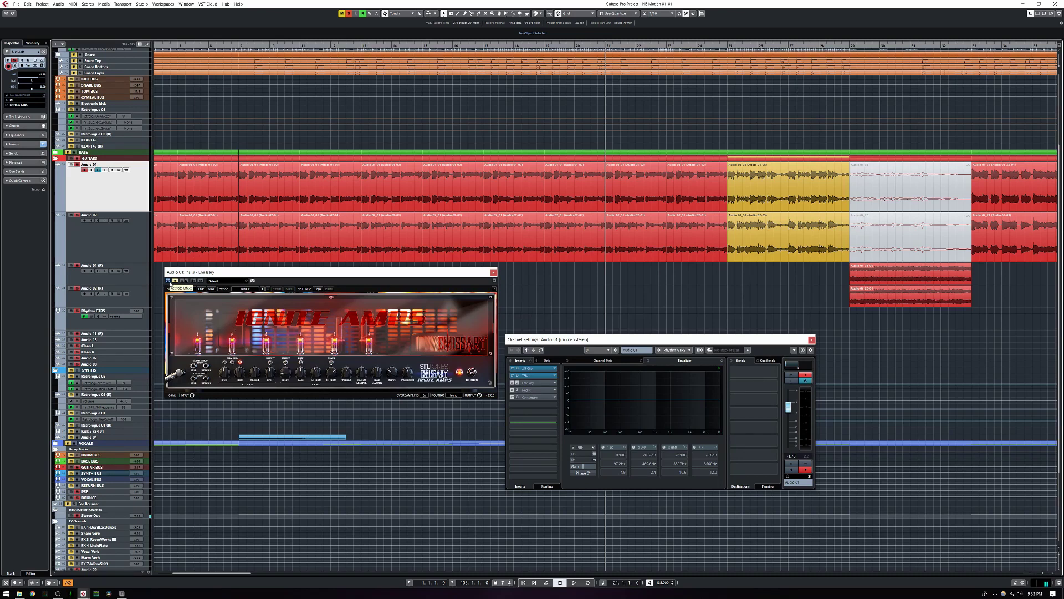
Step: Reactivate the Emissary amp on Audio 01 during playback to hear its effect
{"action": "key", "text": "space"}
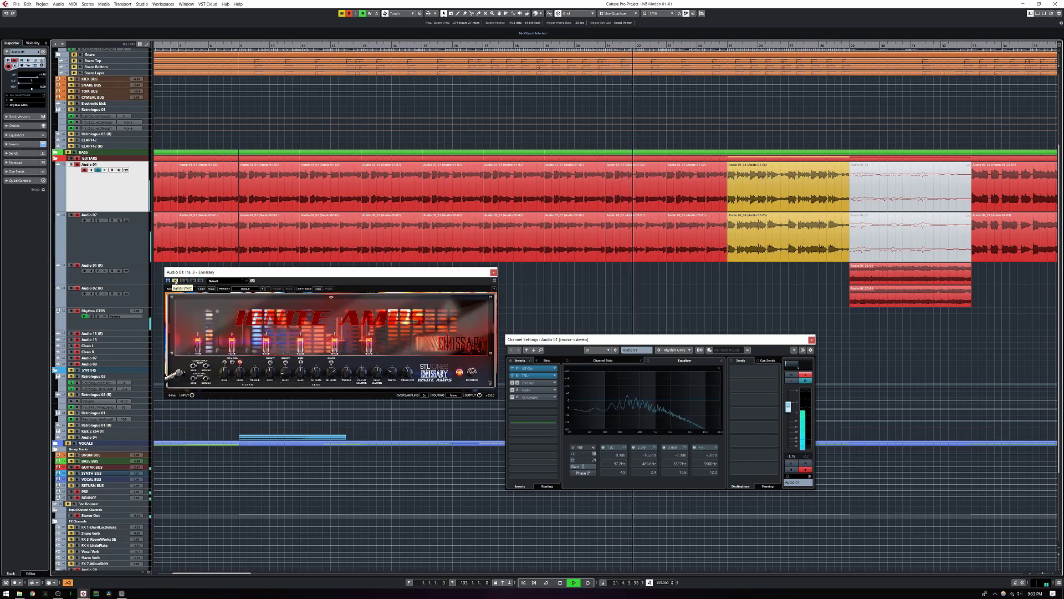
{"action": "left_click", "coordinate": [175, 281]}
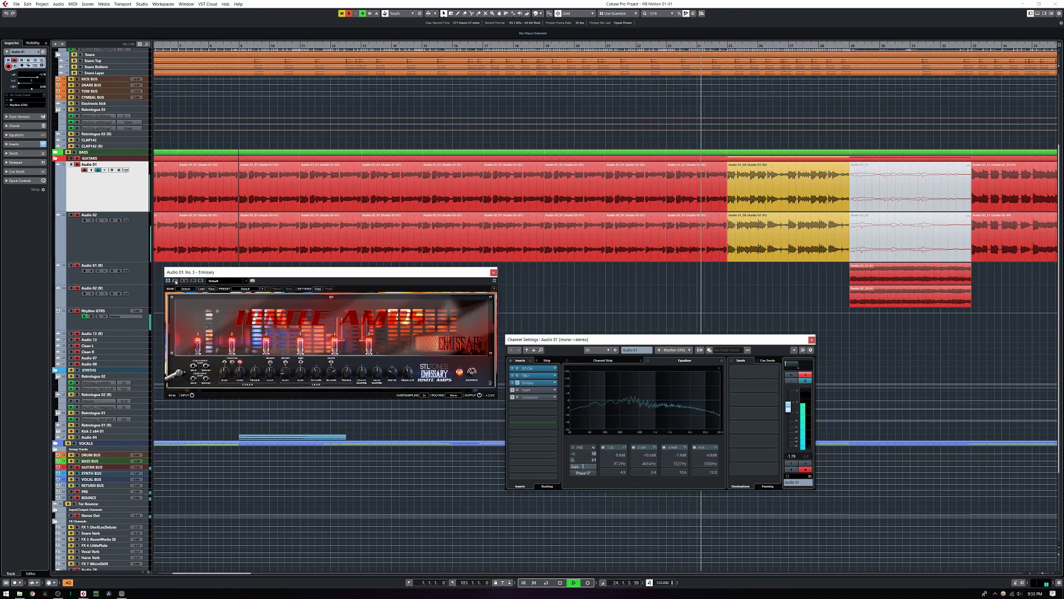
{"action": "key", "text": "space"}
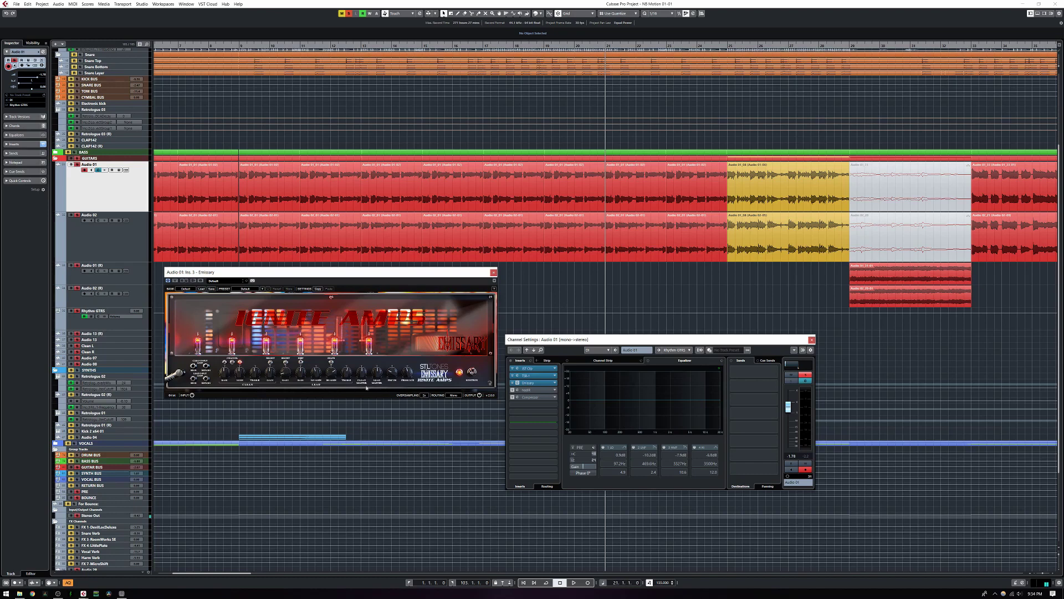
Step: Reopen the NadIR editor on Audio 01 and reactivate the cabinet during playback to hear its effect
{"action": "left_click", "coordinate": [516, 389]}
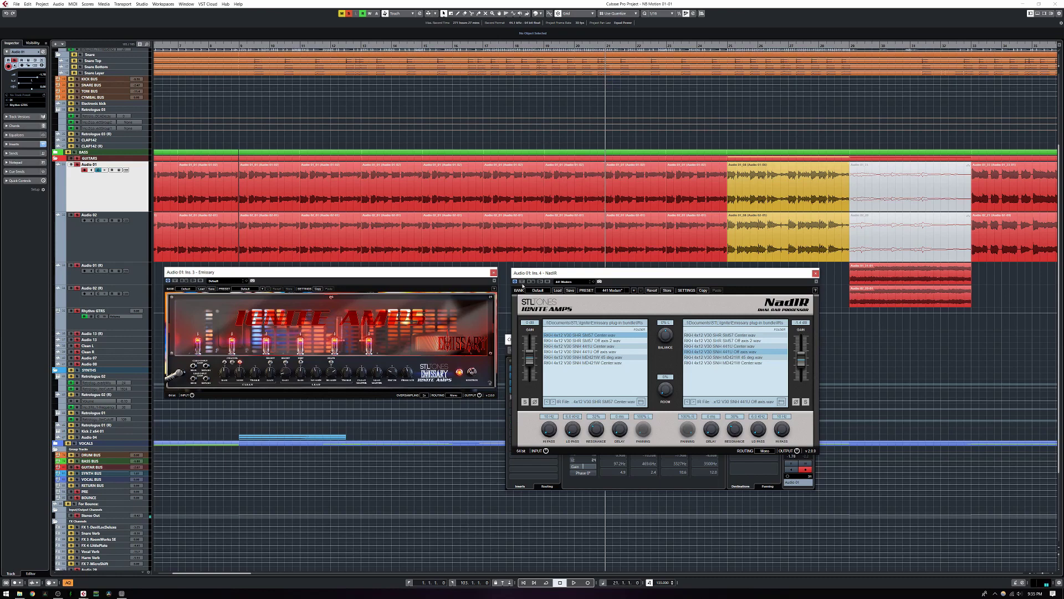
{"action": "key", "text": "space"}
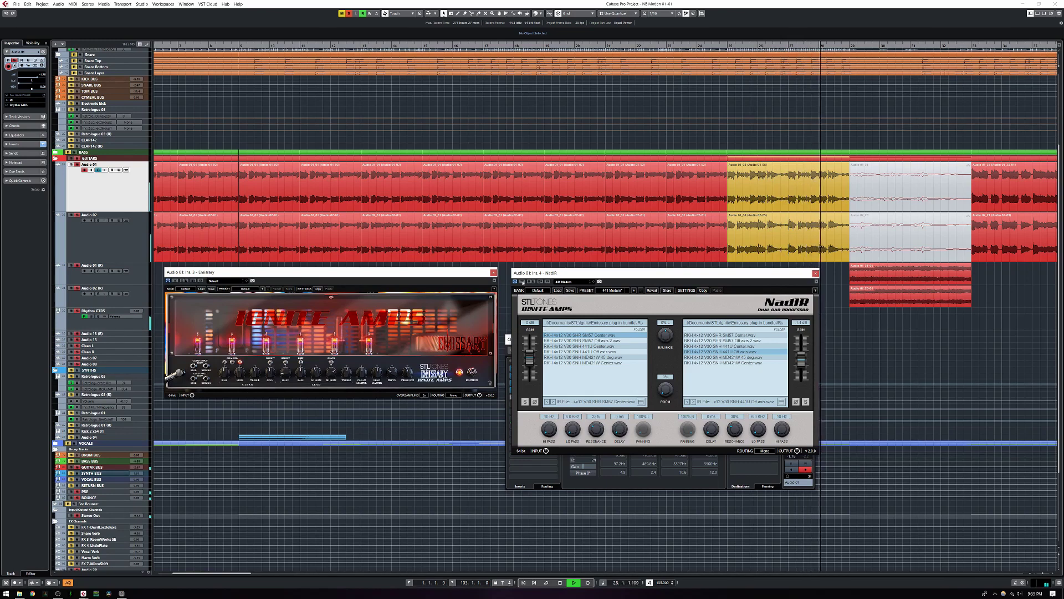
{"action": "key", "text": "space"}
Step: Reactivate the compressor on Audio 01 and play the full chain, closing the channel settings and Emissary editor to leave only NadIR open
{"action": "left_click_drag", "start_coordinate": [589, 272], "coordinate": [686, 273]}
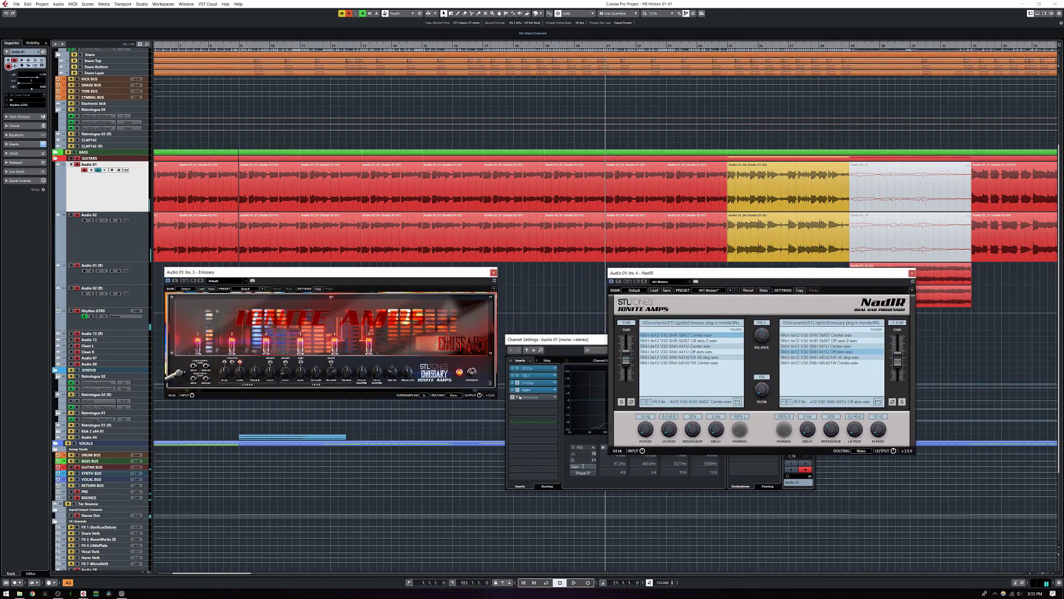
{"action": "left_click", "coordinate": [512, 397]}
{"action": "key", "text": "space"}
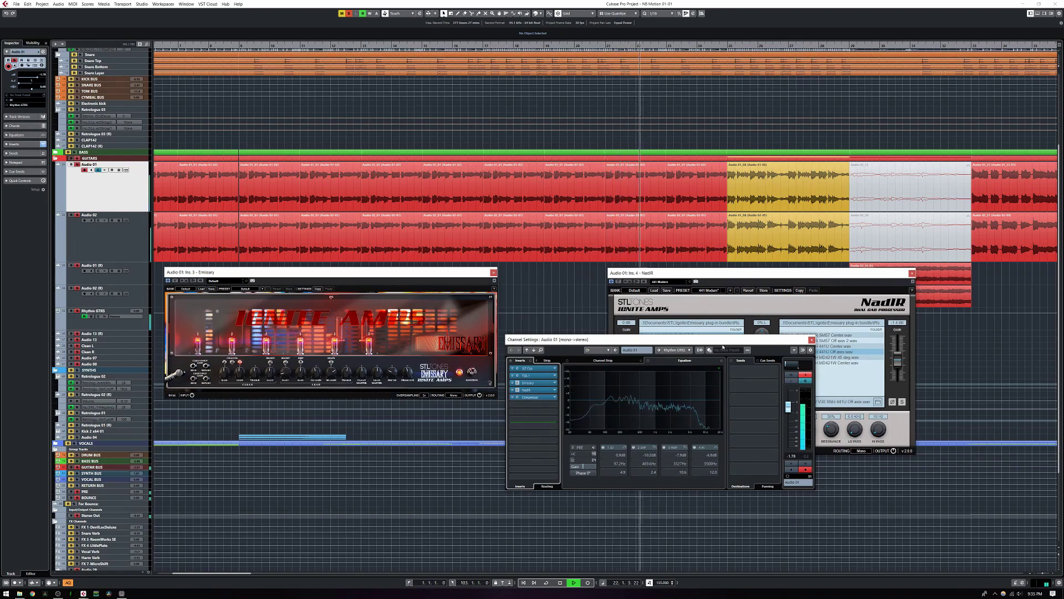
{"action": "left_click_drag", "start_coordinate": [724, 344], "coordinate": [380, 422]}
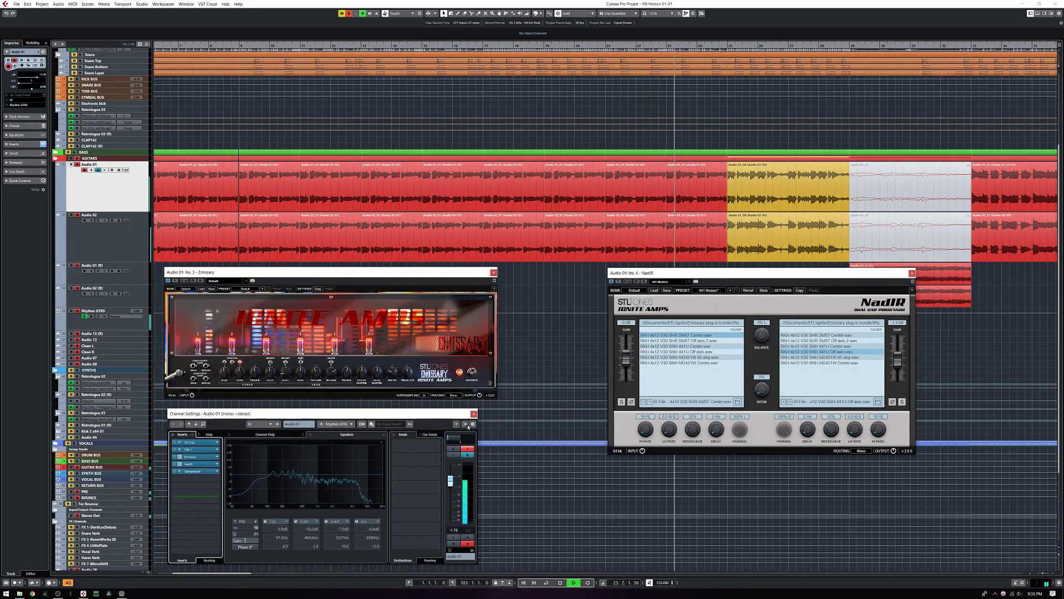
{"action": "left_click", "coordinate": [468, 418]}
{"action": "left_click", "coordinate": [493, 272]}
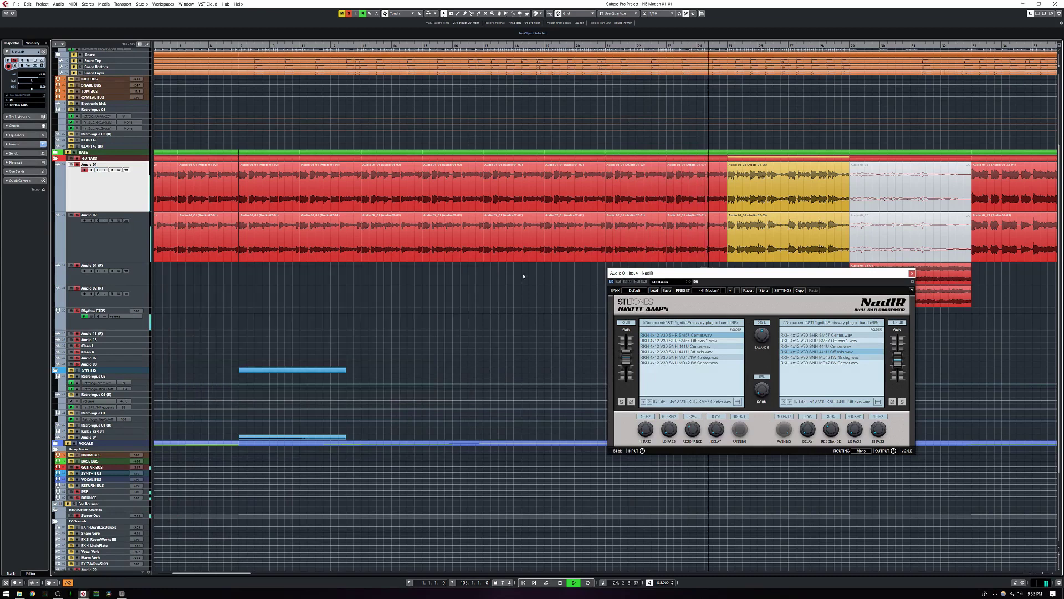
{"action": "left_click_drag", "start_coordinate": [763, 279], "coordinate": [579, 275]}
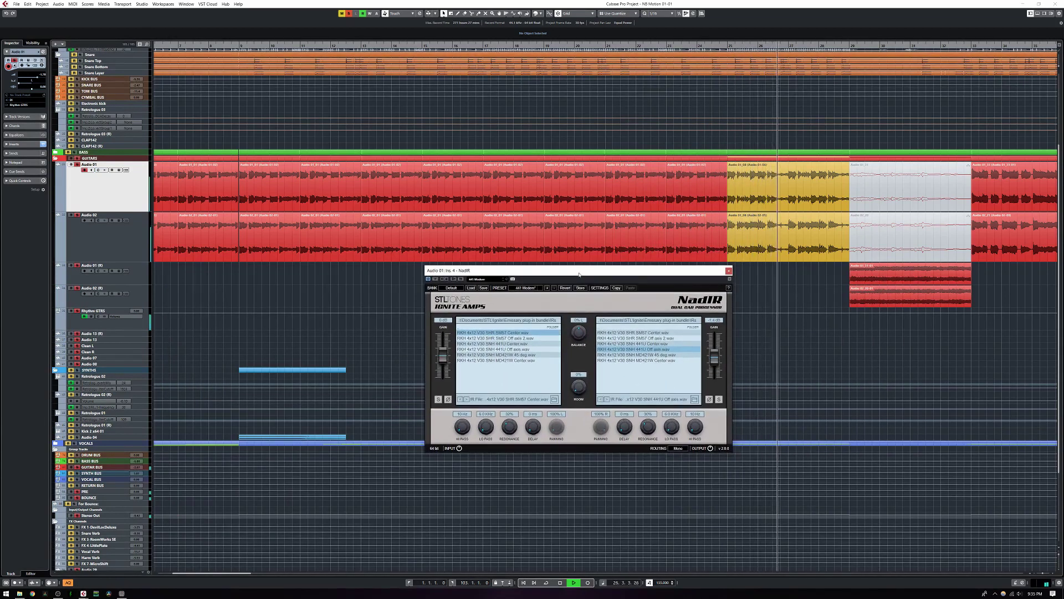
{"action": "key", "text": "space"}
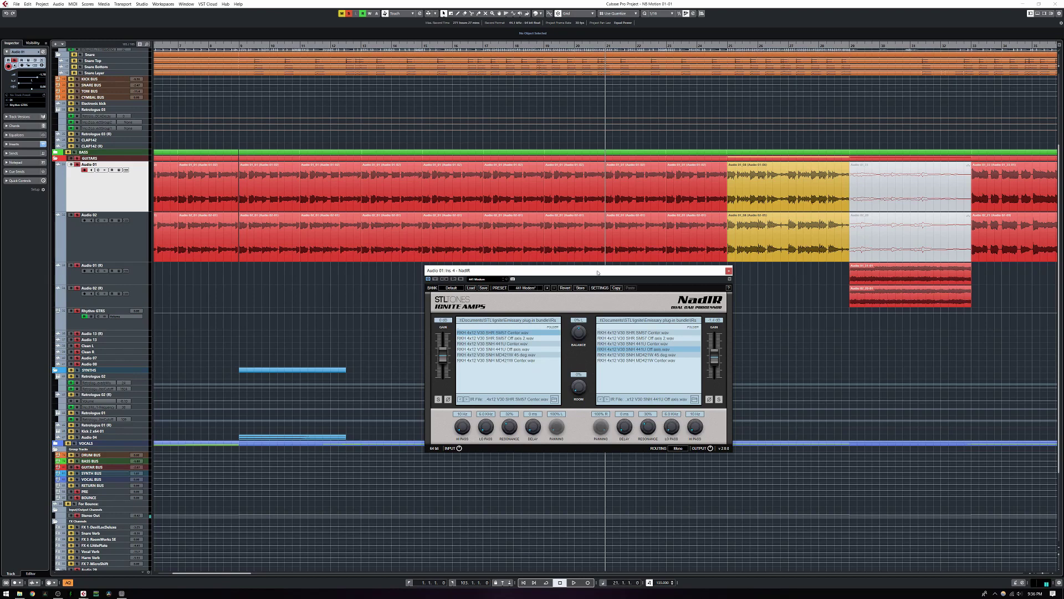
{"action": "left_click_drag", "start_coordinate": [597, 272], "coordinate": [596, 270]}
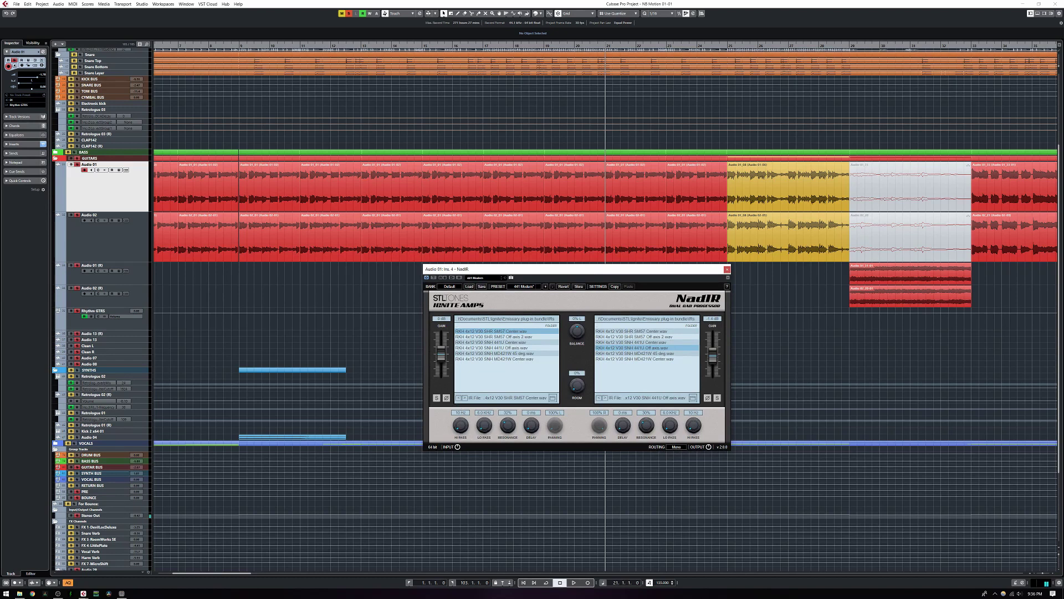
{"action": "left_click_drag", "start_coordinate": [354, 267], "coordinate": [251, 264]}
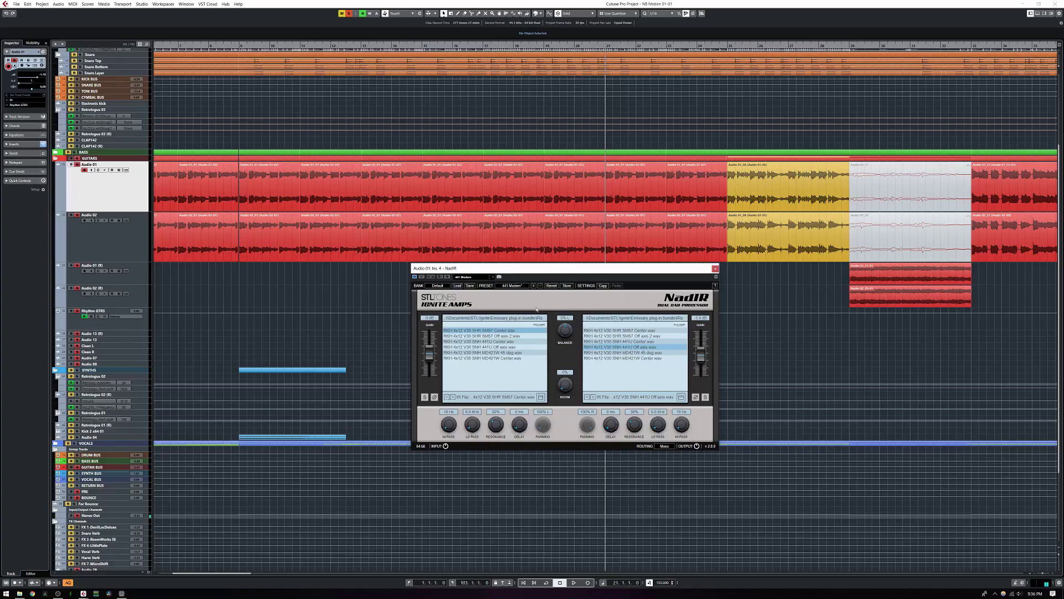
{"action": "left_click_drag", "start_coordinate": [554, 270], "coordinate": [538, 273]}
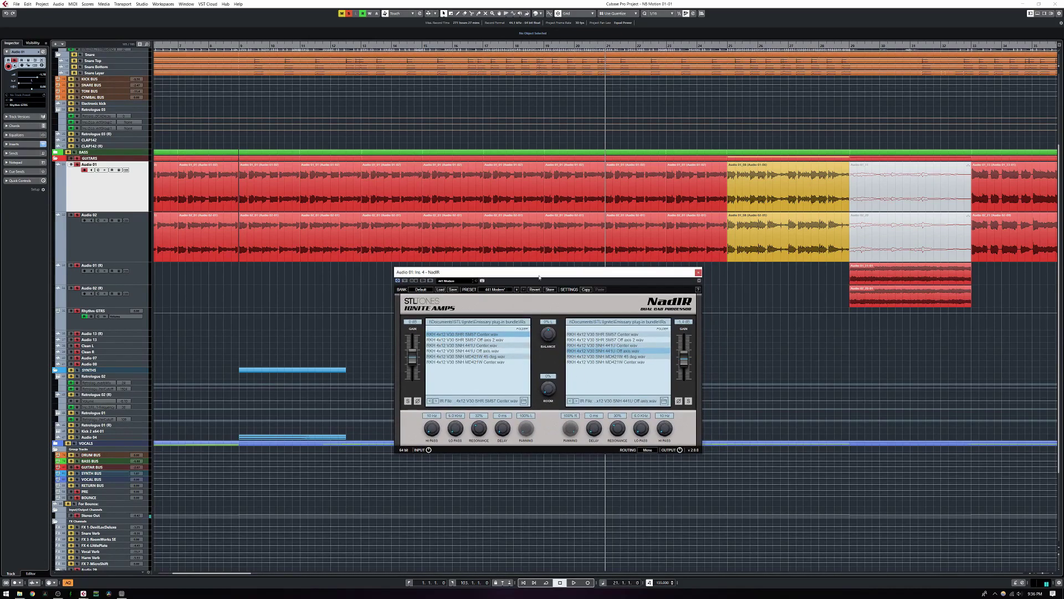
{"action": "left_click_drag", "start_coordinate": [539, 275], "coordinate": [541, 277]}
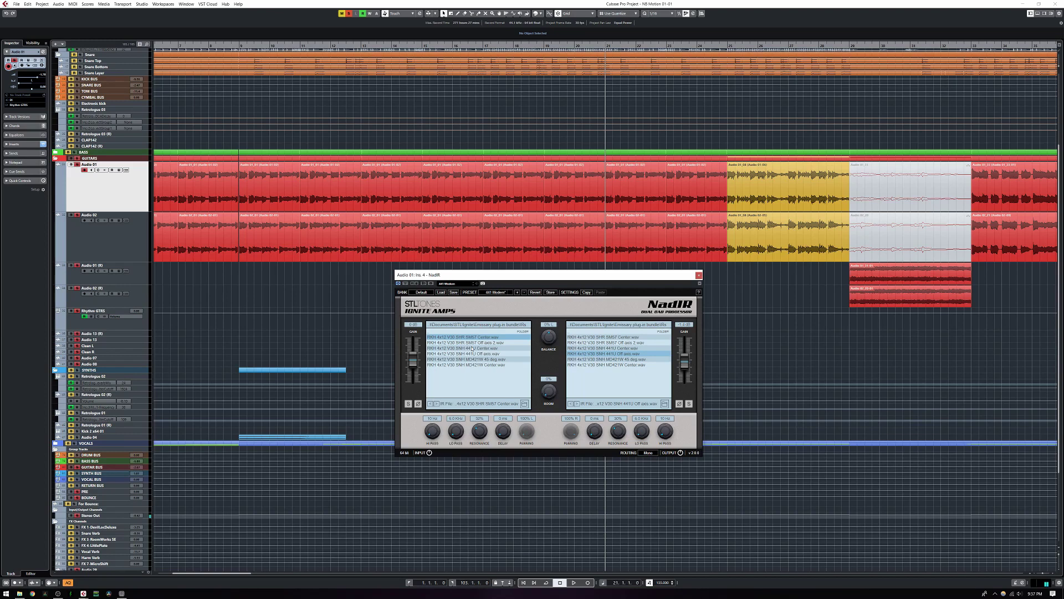
{"action": "left_click_drag", "start_coordinate": [527, 277], "coordinate": [529, 274]}
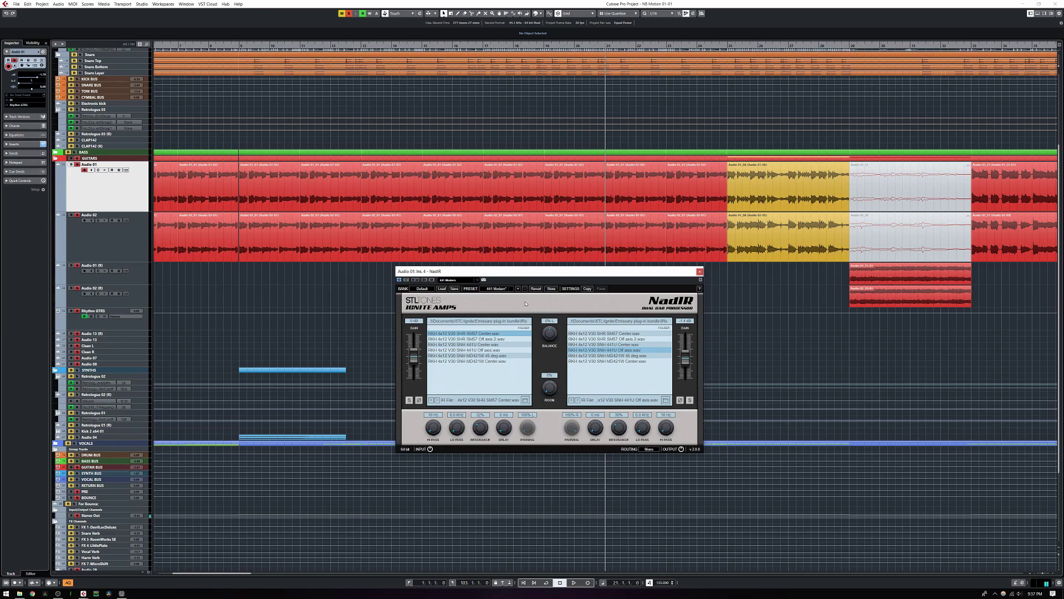
Step: During playback, load SHR SM57 Off axis 2 in NadIR's first slot and audition other impulses in the second, returning that to SNH 441U Off axis
{"action": "key", "text": "space"}
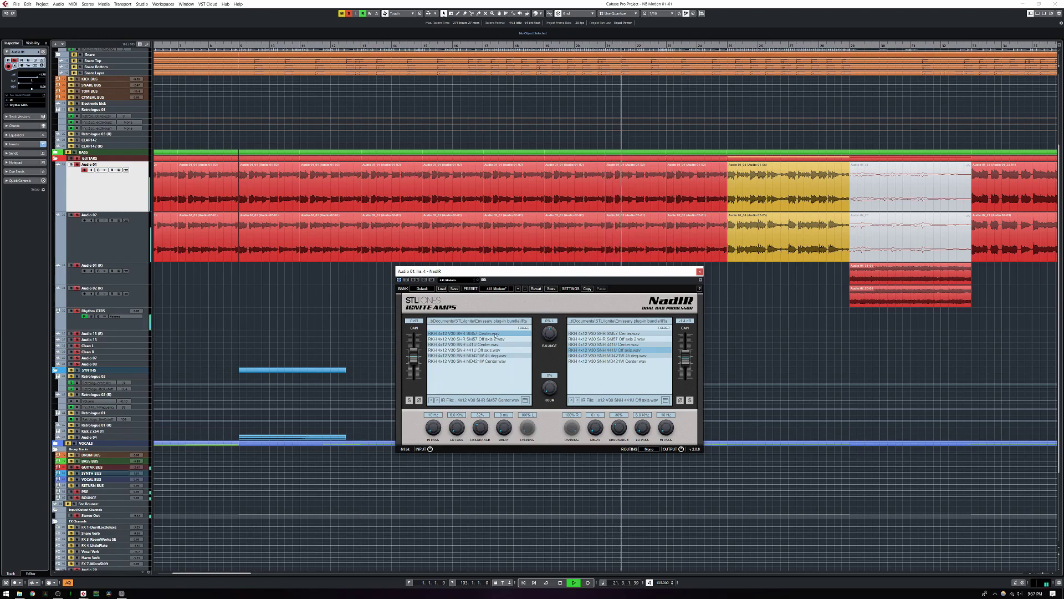
{"action": "left_click", "coordinate": [491, 338]}
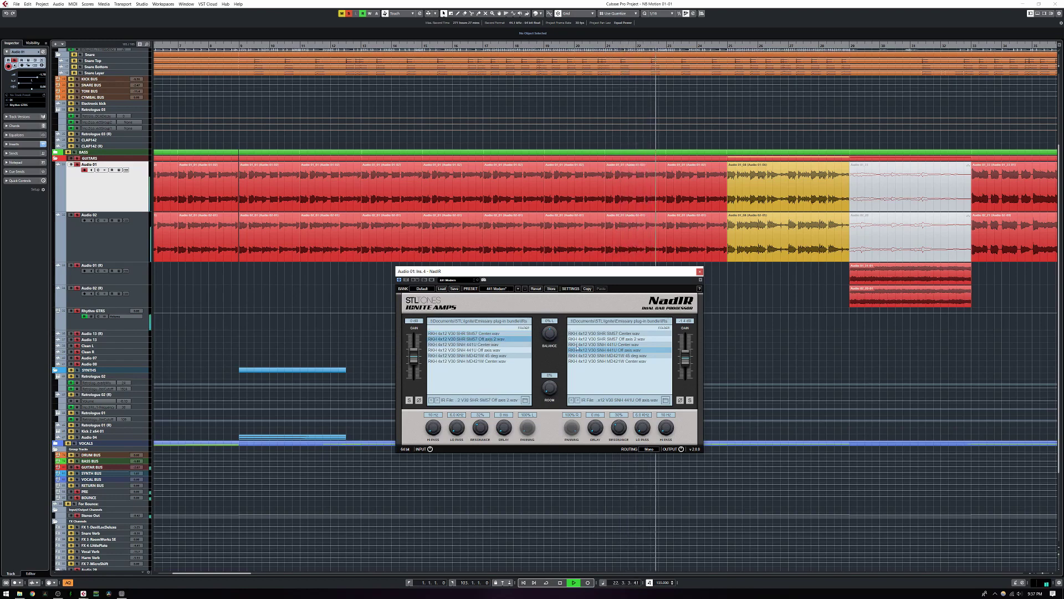
{"action": "left_click", "coordinate": [600, 344]}
{"action": "left_click", "coordinate": [608, 355]}
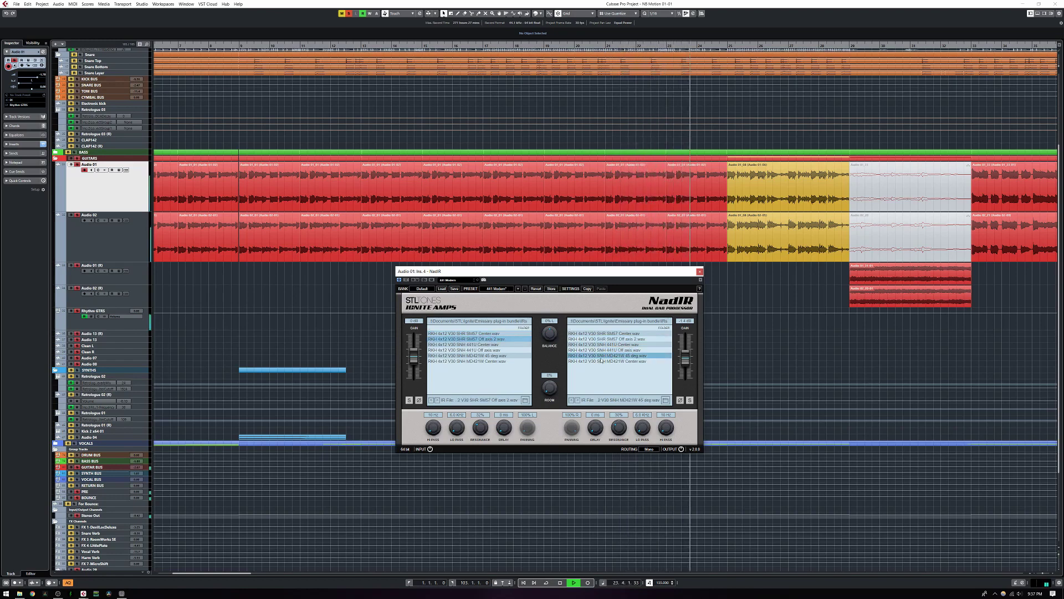
{"action": "left_click", "coordinate": [607, 351]}
Step: Audition the 441U and MD421W impulses in NadIR's first slot, return it to SHR SM57 Center, and stop playback
{"action": "left_click", "coordinate": [464, 351]}
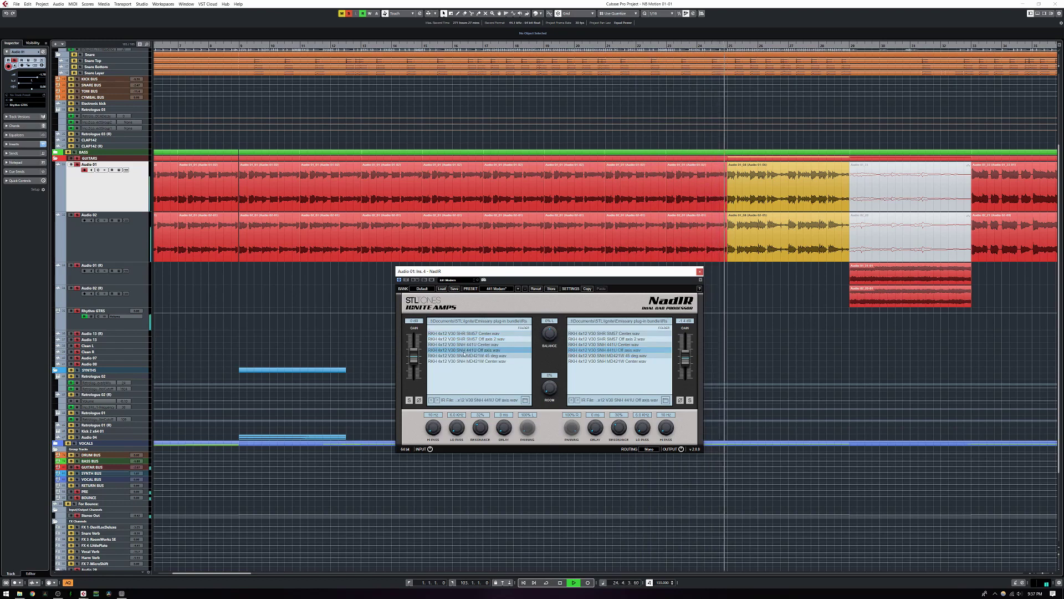
{"action": "left_click", "coordinate": [464, 355]}
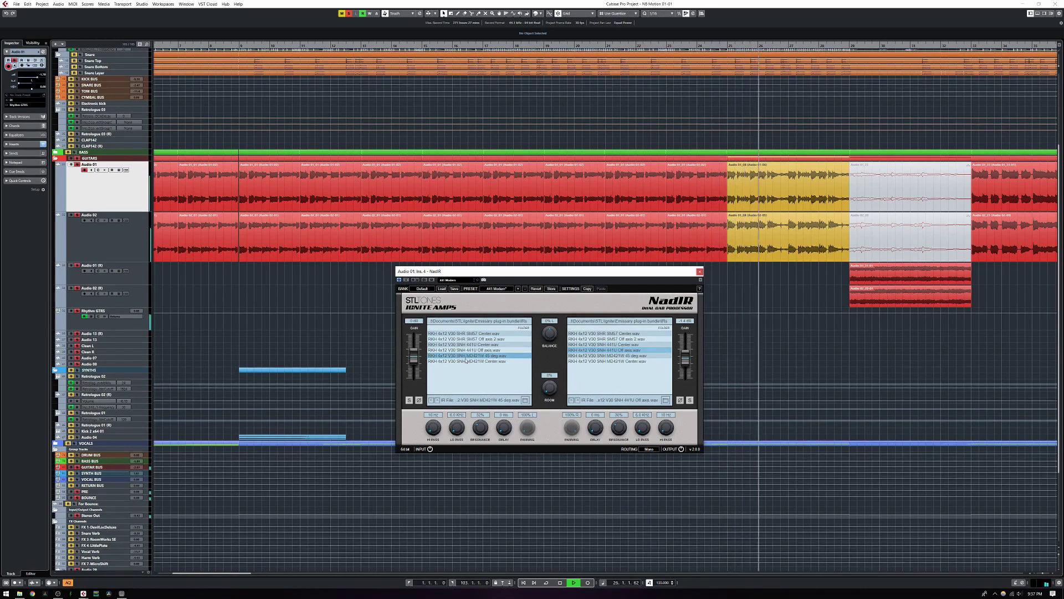
{"action": "left_click", "coordinate": [464, 360]}
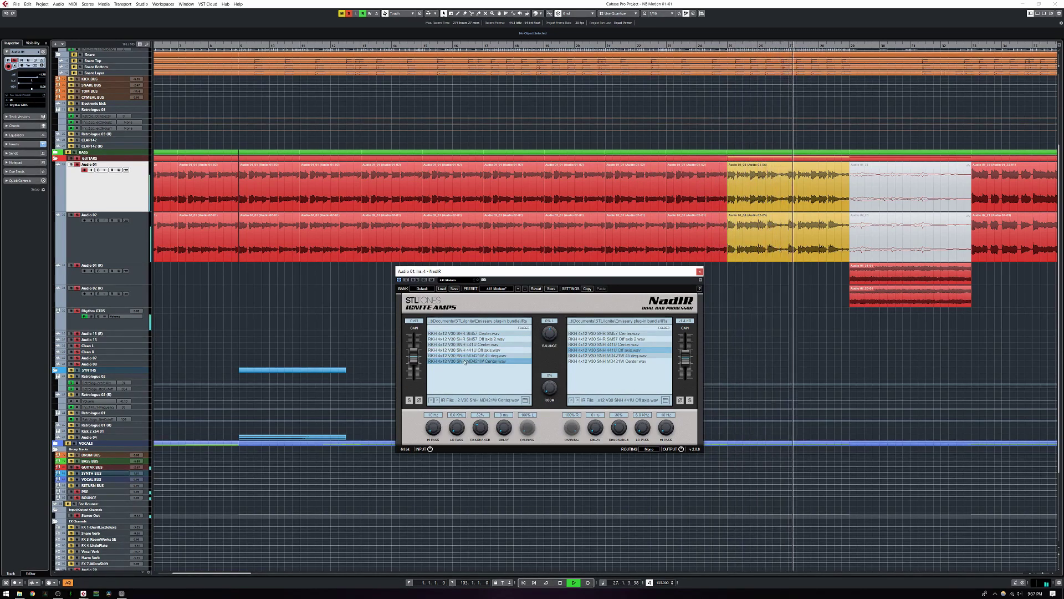
{"action": "left_click", "coordinate": [468, 344]}
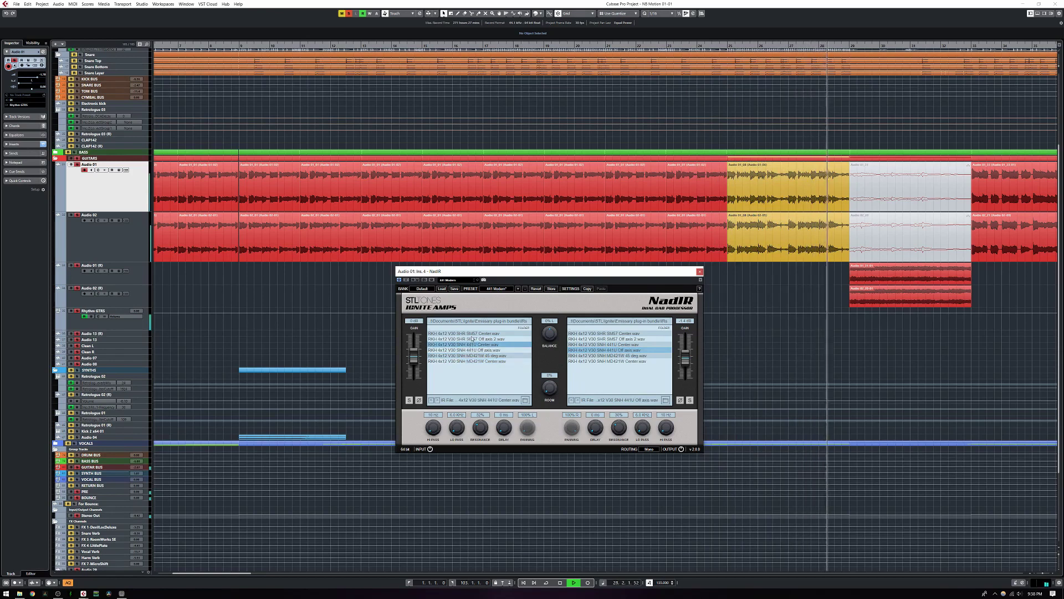
{"action": "left_click", "coordinate": [472, 334]}
{"action": "key", "text": "space"}
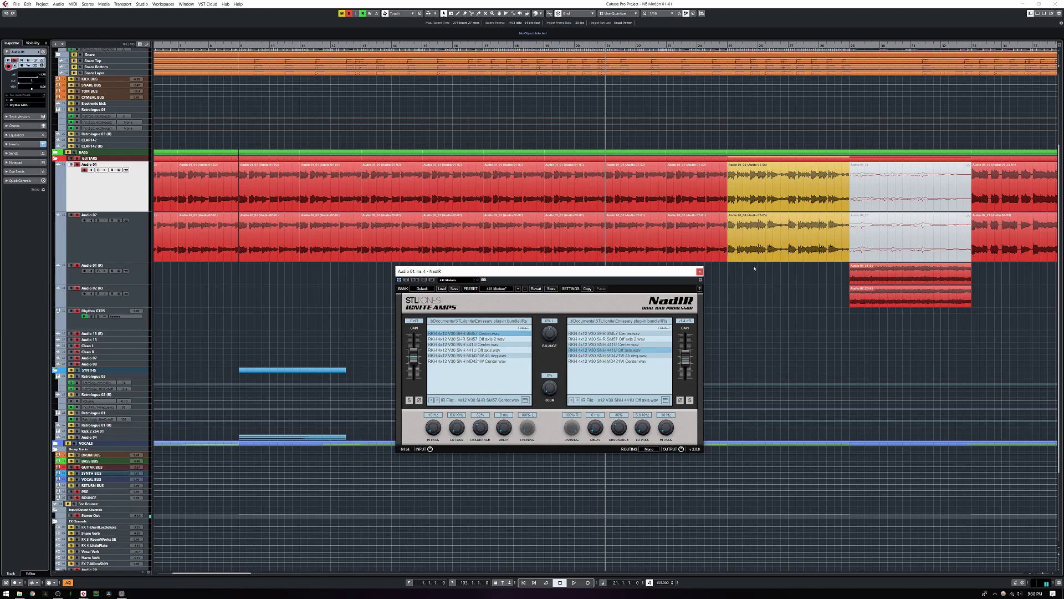
{"action": "left_click_drag", "start_coordinate": [627, 272], "coordinate": [626, 272]}
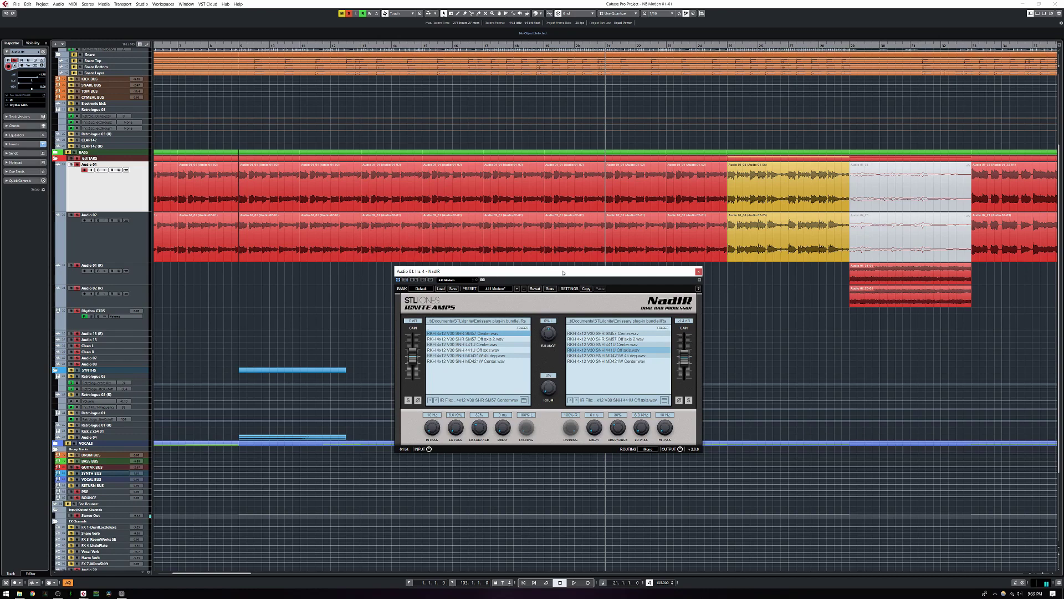
{"action": "left_click_drag", "start_coordinate": [563, 272], "coordinate": [563, 271]}
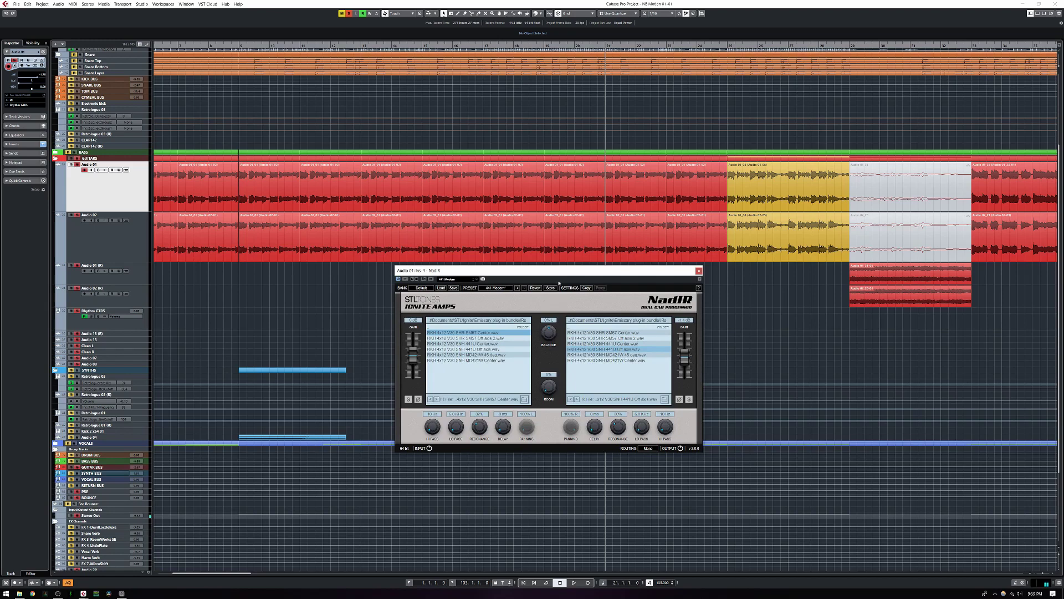
{"action": "left_click_drag", "start_coordinate": [560, 272], "coordinate": [559, 270]}
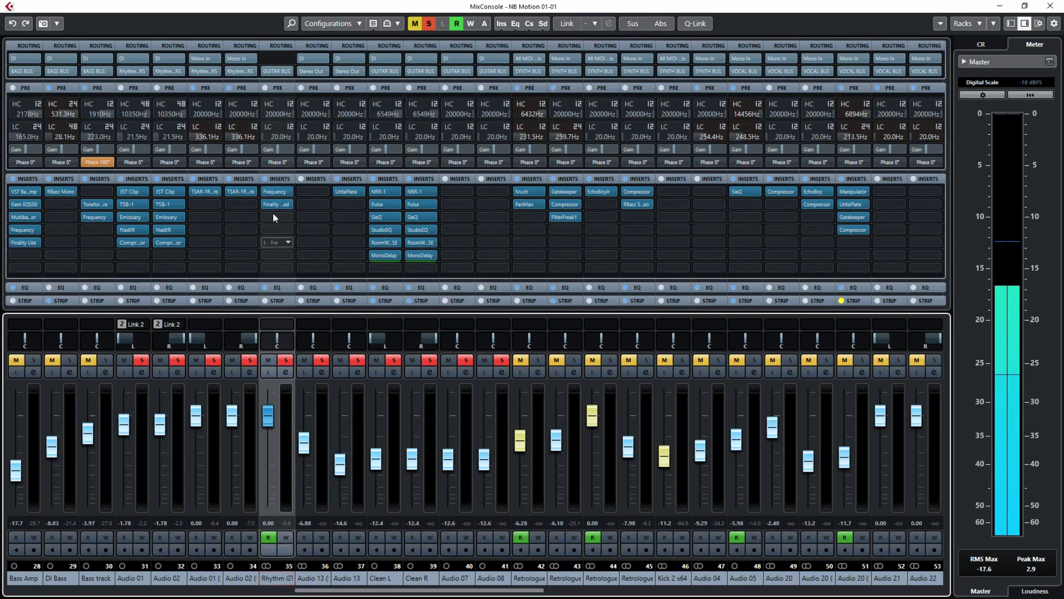
Step: Open the Frequency EQ on Rhythm GTRS, bypass it, and reactivate it during playback to compare the guitar tone
{"action": "left_click", "coordinate": [276, 194]}
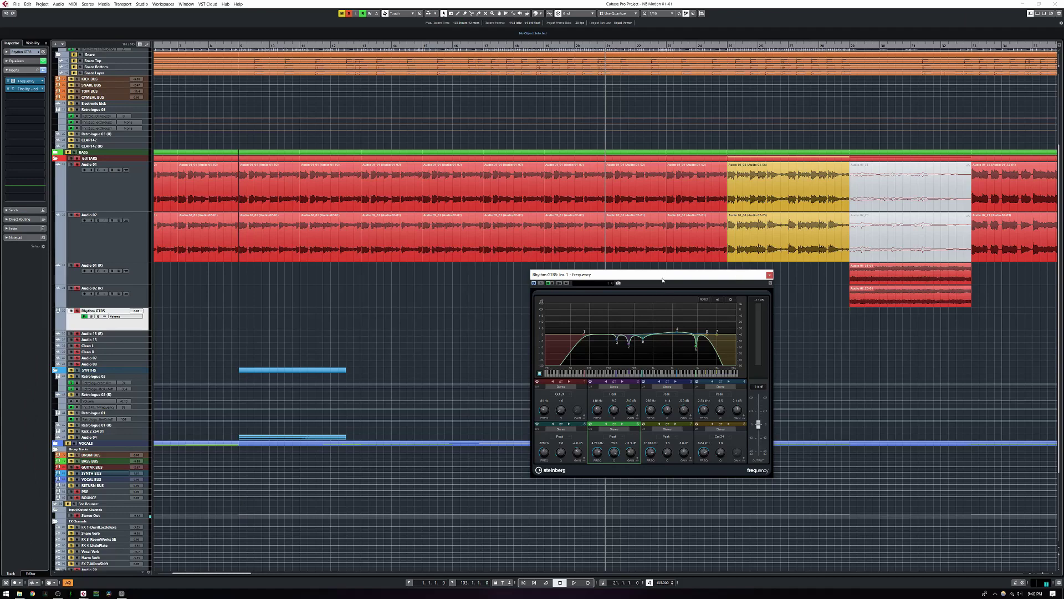
{"action": "left_click_drag", "start_coordinate": [662, 280], "coordinate": [607, 266]}
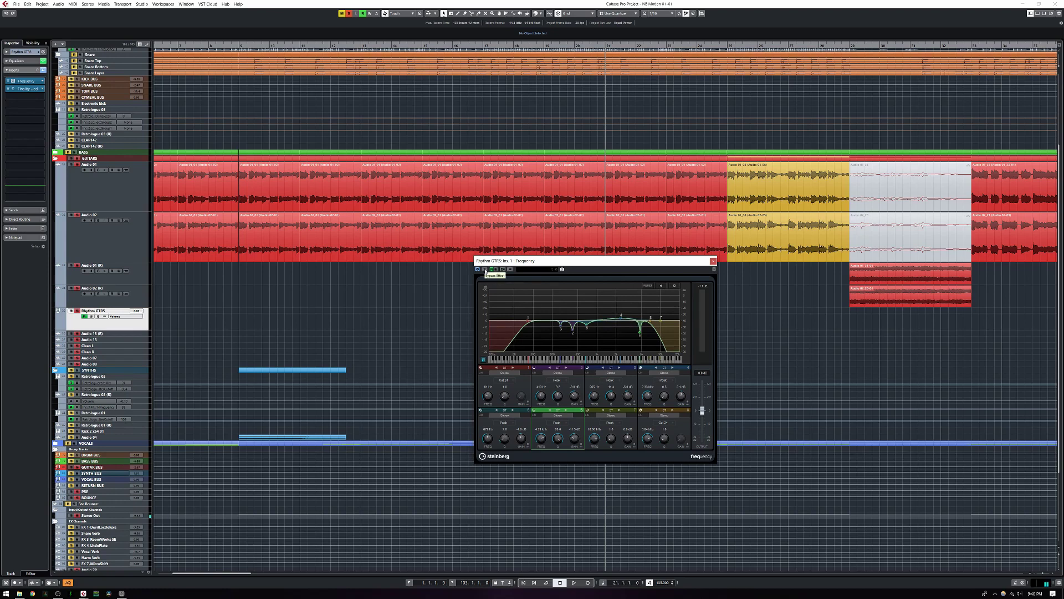
{"action": "left_click", "coordinate": [485, 269]}
{"action": "key", "text": "space"}
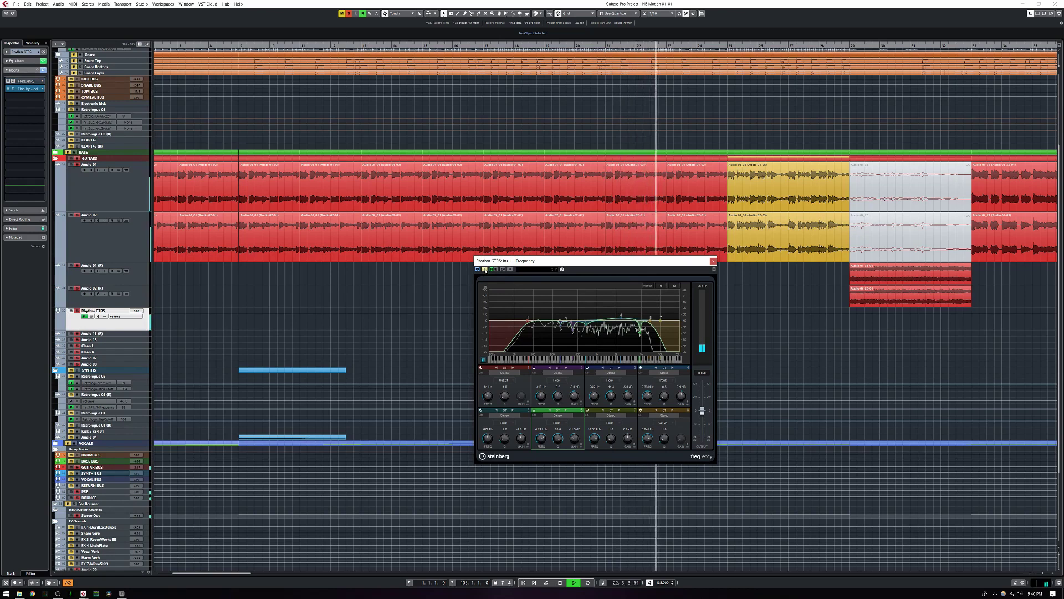
{"action": "left_click", "coordinate": [485, 270]}
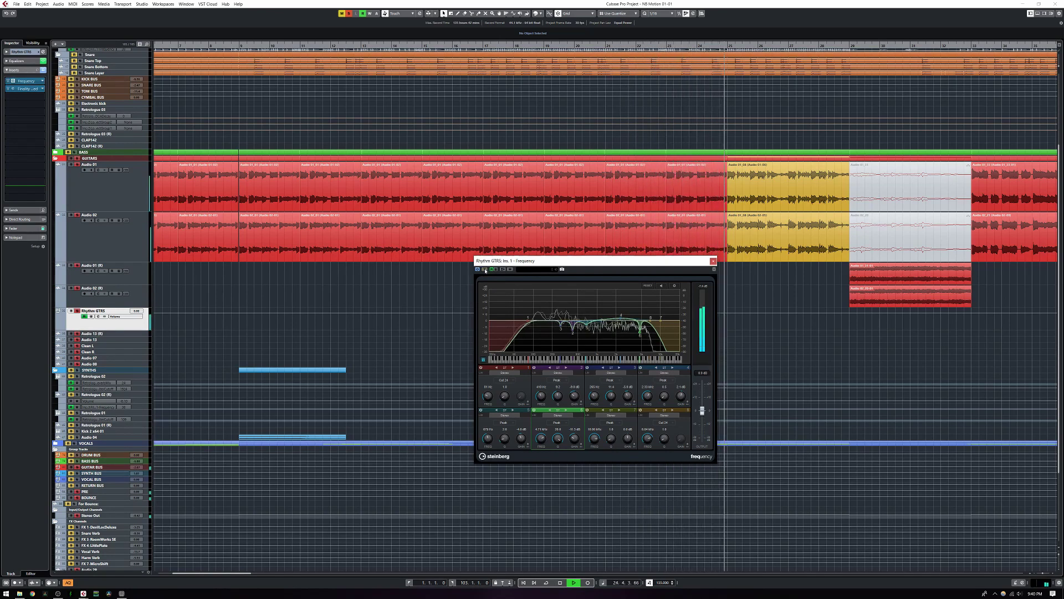
{"action": "key", "text": "space"}
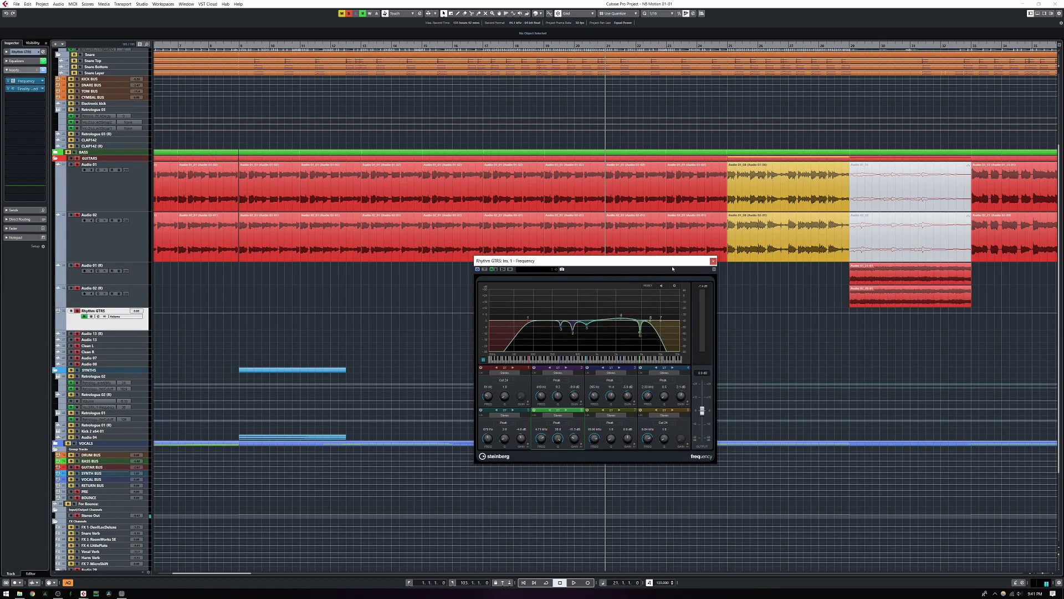
Step: Play the EQ'd rhythm guitars in the mix, expand the VOCALS folder during playback, then stop and close the Frequency editor
{"action": "left_click_drag", "start_coordinate": [672, 264], "coordinate": [510, 220]}
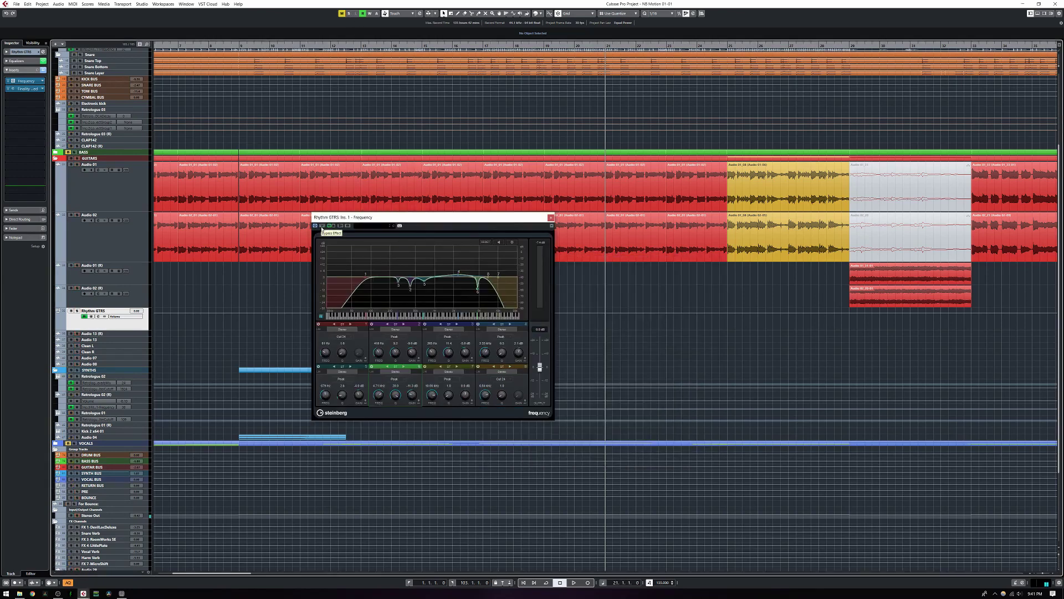
{"action": "key", "text": "space"}
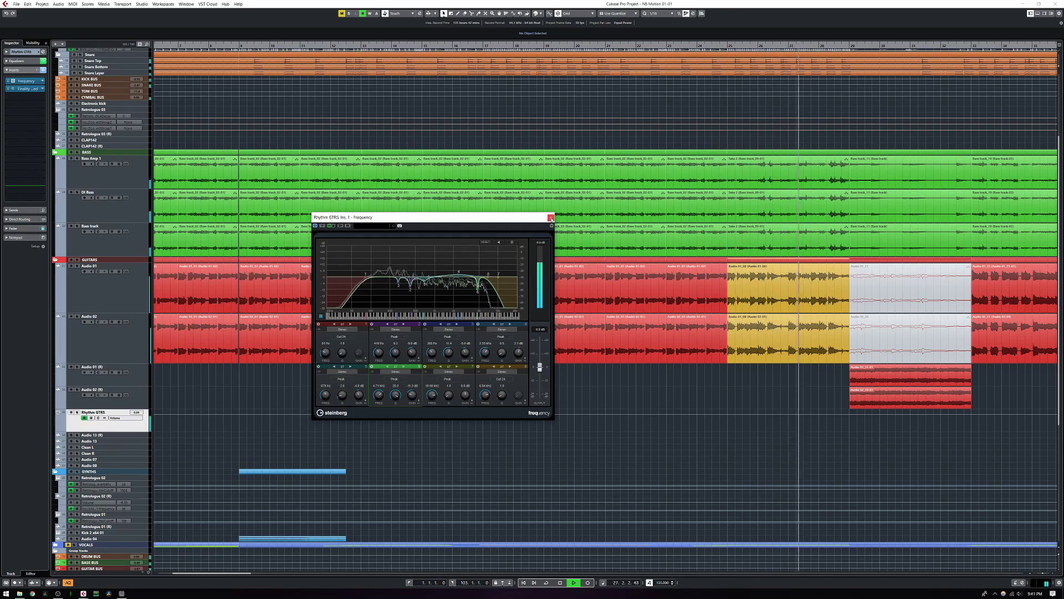
{"action": "left_click", "coordinate": [58, 545]}
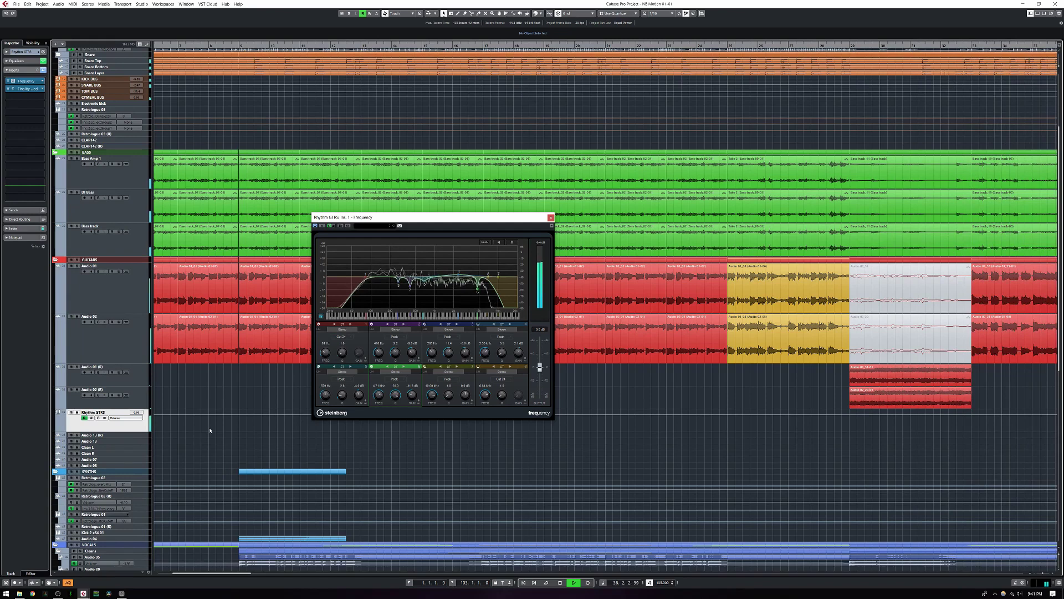
{"action": "key", "text": "space"}
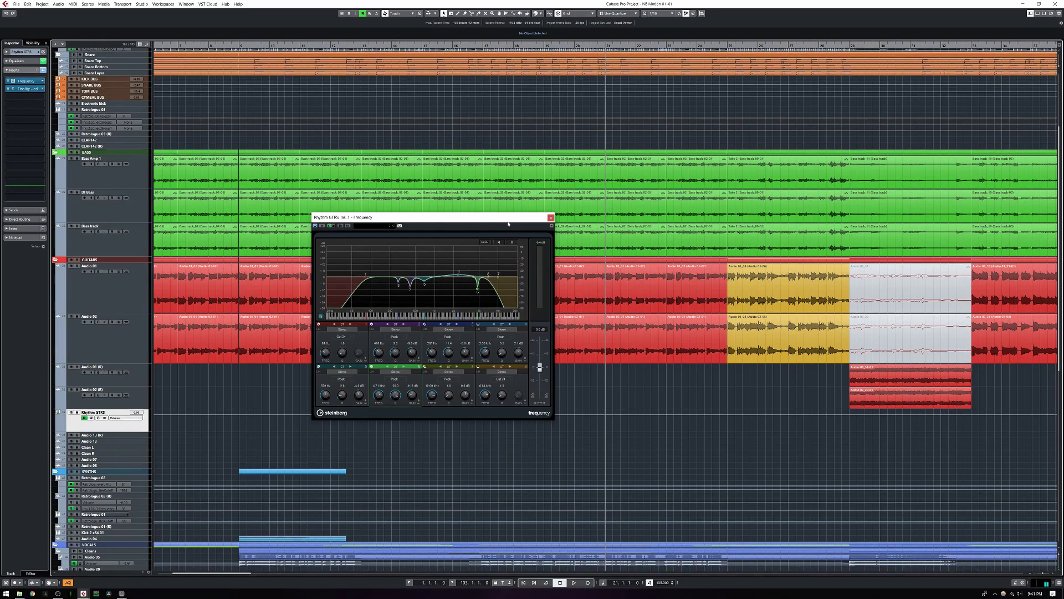
{"action": "left_click_drag", "start_coordinate": [508, 218], "coordinate": [469, 164]}
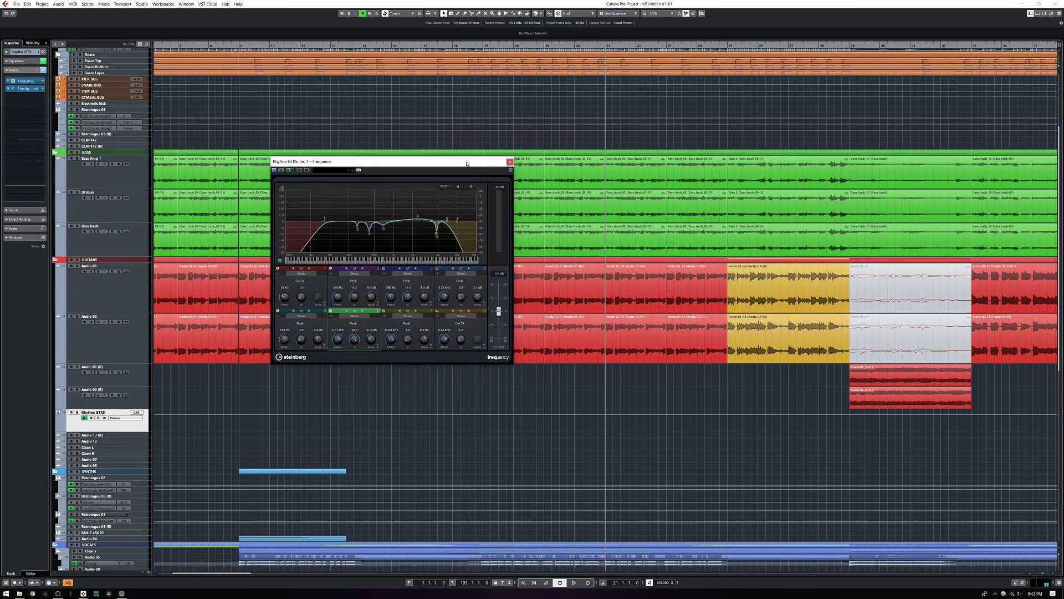
{"action": "left_click", "coordinate": [511, 161]}
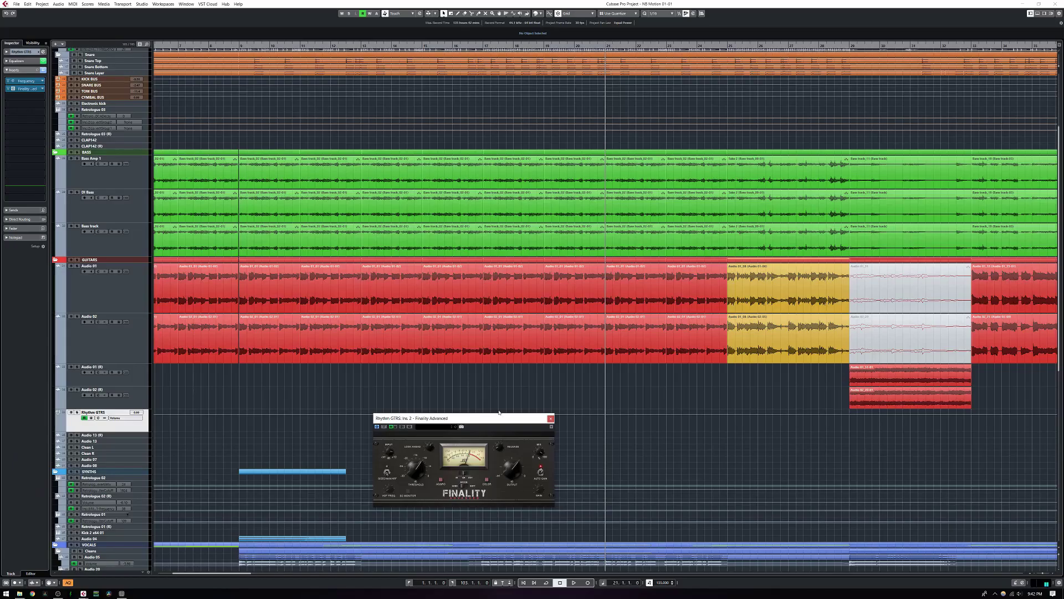
Step: Adjust the mix control of Finality Advanced on Rhythm GTRS during playback, then stop and close its editor
{"action": "left_click_drag", "start_coordinate": [493, 421], "coordinate": [502, 381]}
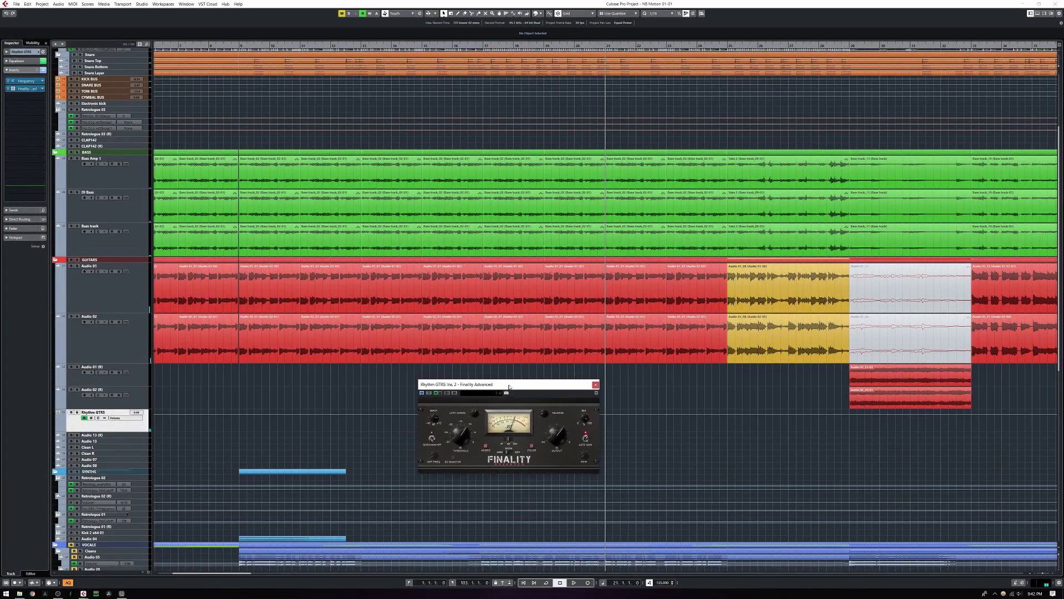
{"action": "left_click_drag", "start_coordinate": [506, 383], "coordinate": [501, 386]}
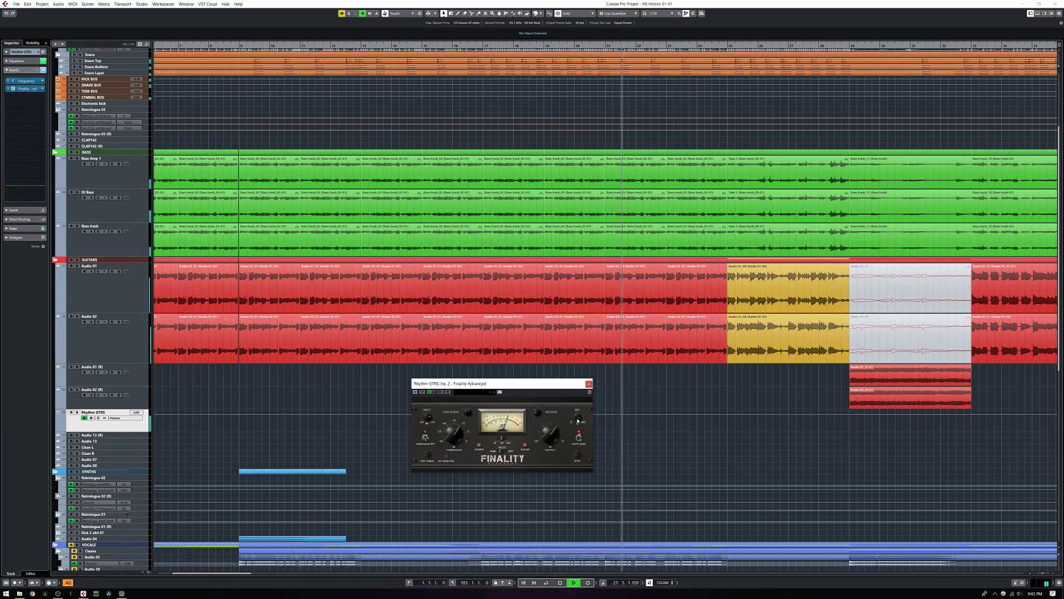
{"action": "left_click_drag", "start_coordinate": [578, 421], "coordinate": [564, 480]}
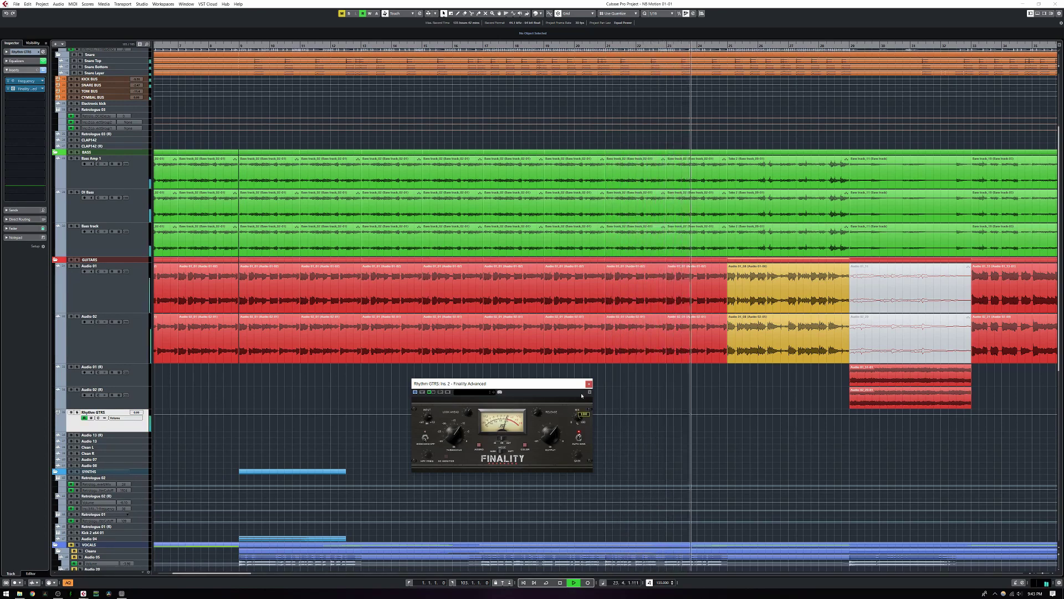
{"action": "key", "text": "space"}
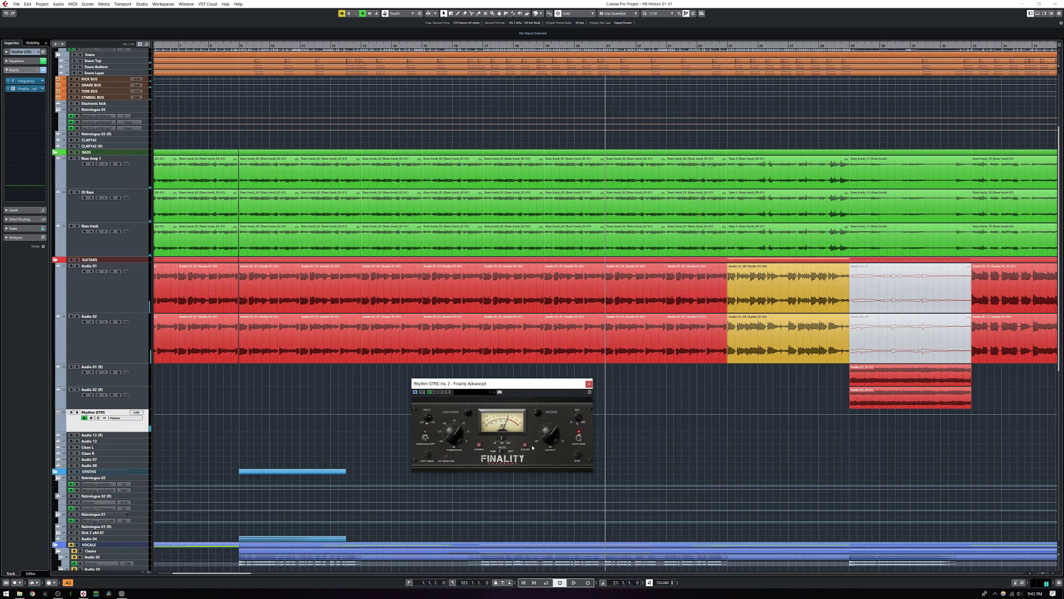
{"action": "left_click_drag", "start_coordinate": [563, 384], "coordinate": [543, 373]}
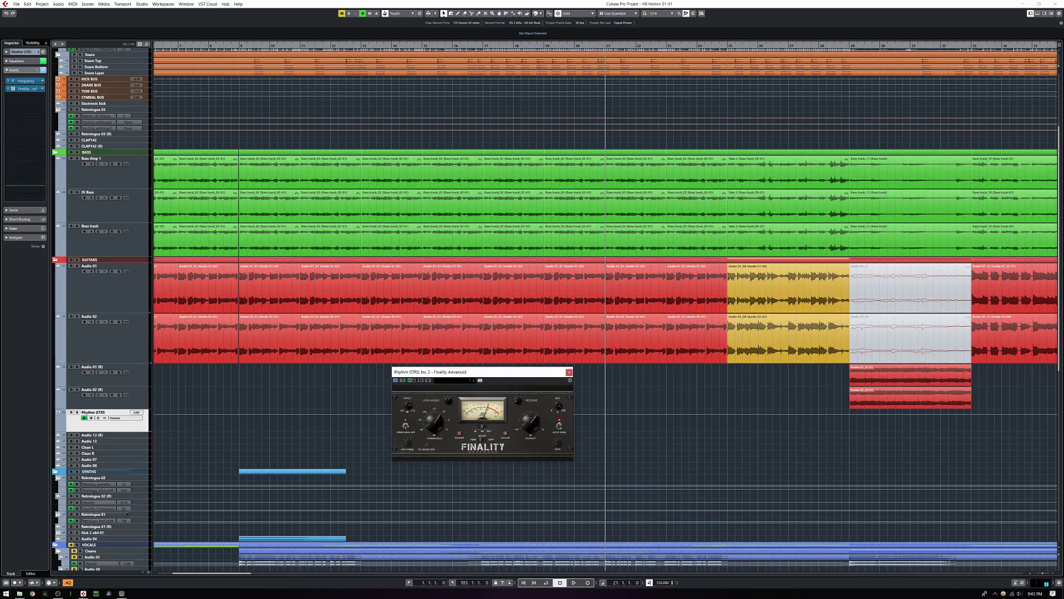
{"action": "left_click", "coordinate": [569, 372]}
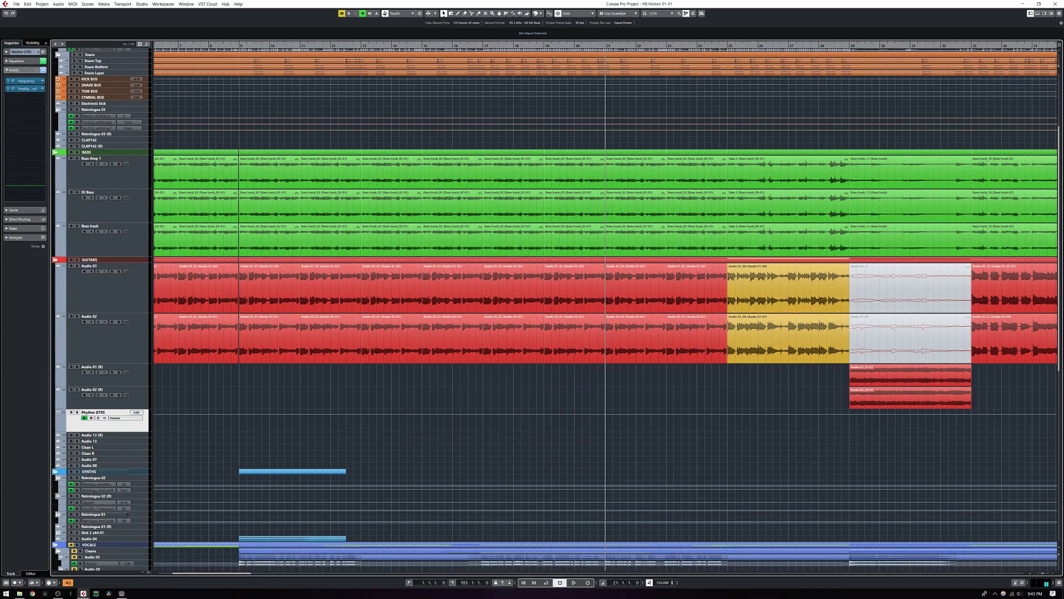
Step: Open the GUITAR BUS channel settings from the MixConsole and collapse the VOCALS folder in the project
{"action": "key", "text": "F3"}
{"action": "scroll", "coordinate": [701, 591], "scroll_direction": "down", "scroll_amount": 8}
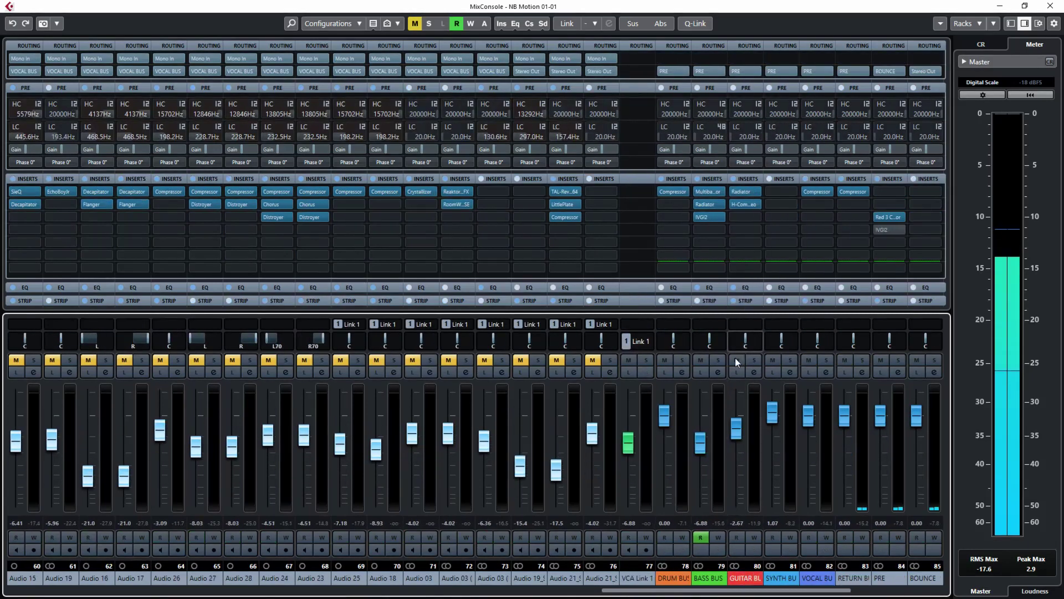
{"action": "left_click", "coordinate": [753, 372]}
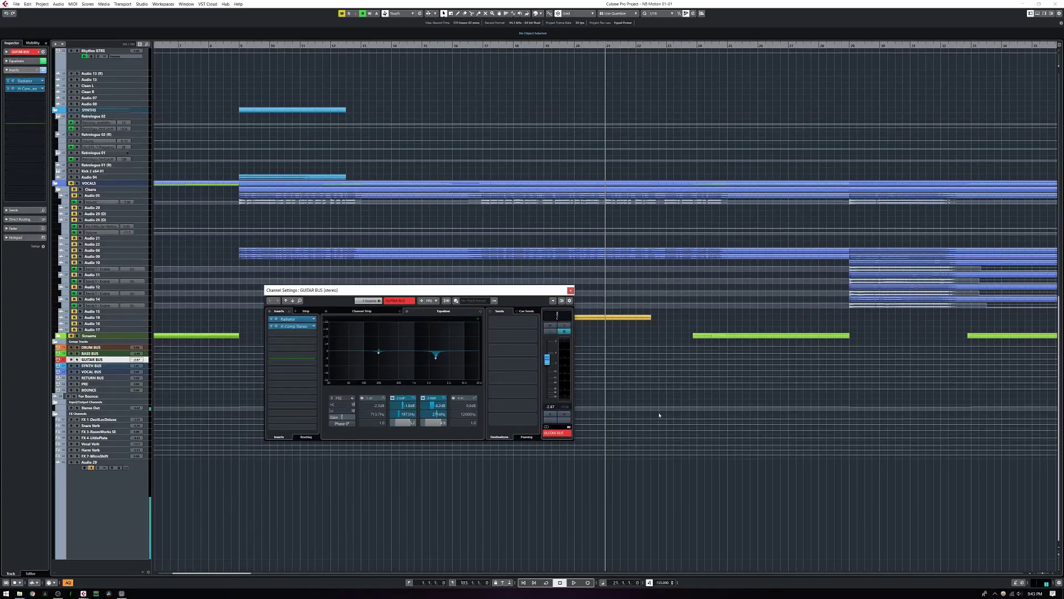
{"action": "scroll", "coordinate": [660, 415], "scroll_direction": "up", "scroll_amount": 5}
{"action": "left_click", "coordinate": [56, 392]}
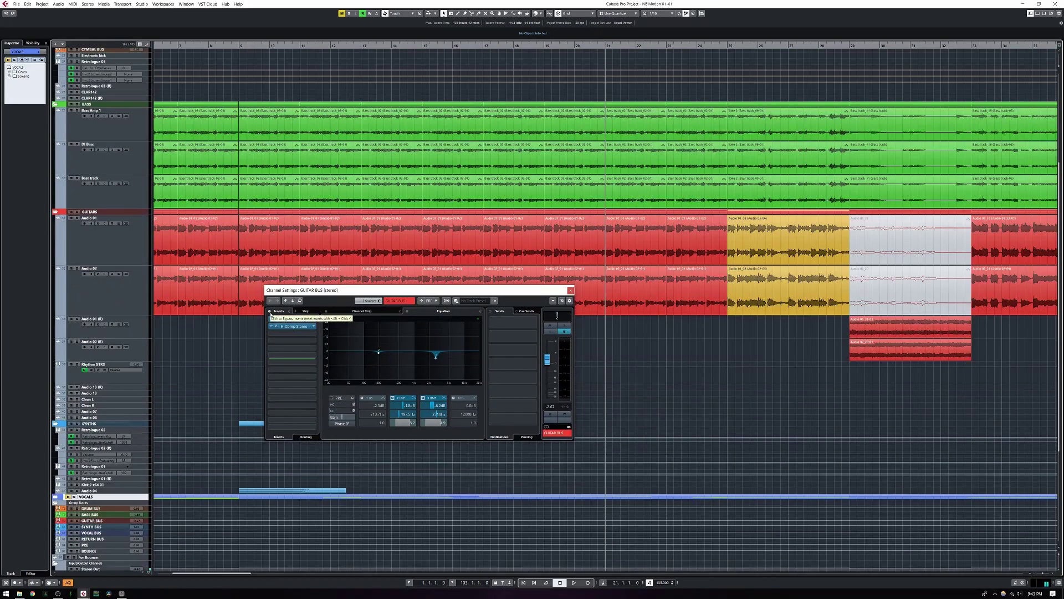
Step: During playback, toggle the GUITAR BUS inserts and EQ to compare their effect, leaving both bypassed, and stop playback
{"action": "left_click", "coordinate": [270, 313]}
{"action": "key", "text": "space"}
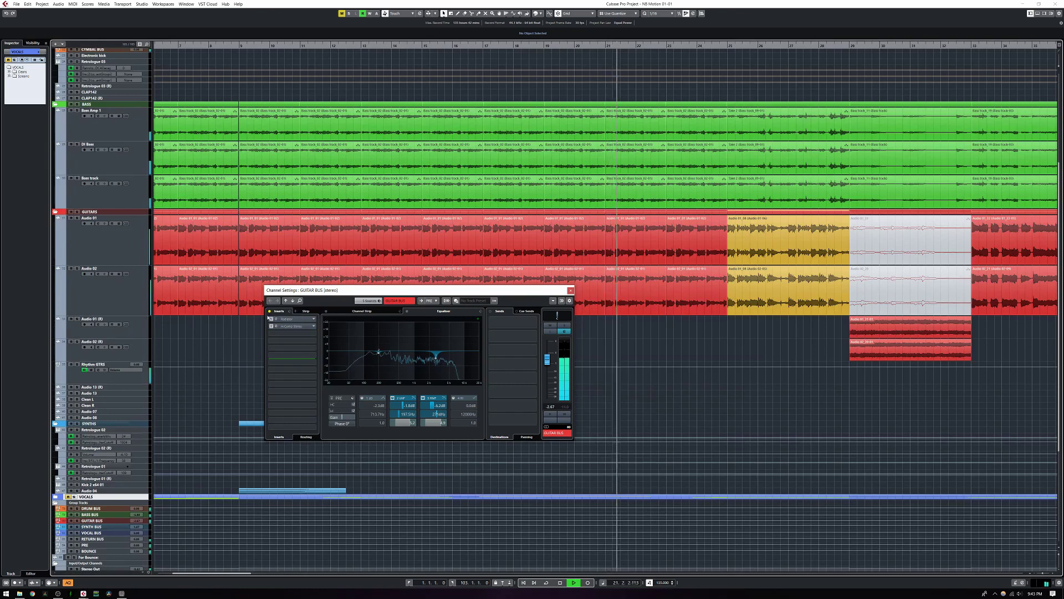
{"action": "left_click", "coordinate": [408, 312]}
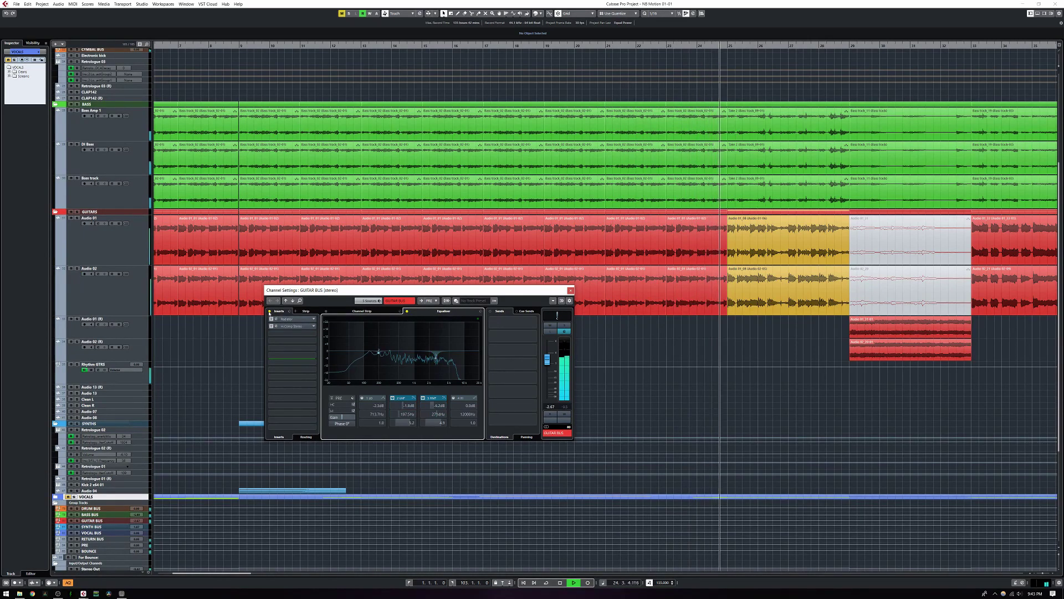
{"action": "left_click", "coordinate": [270, 312]}
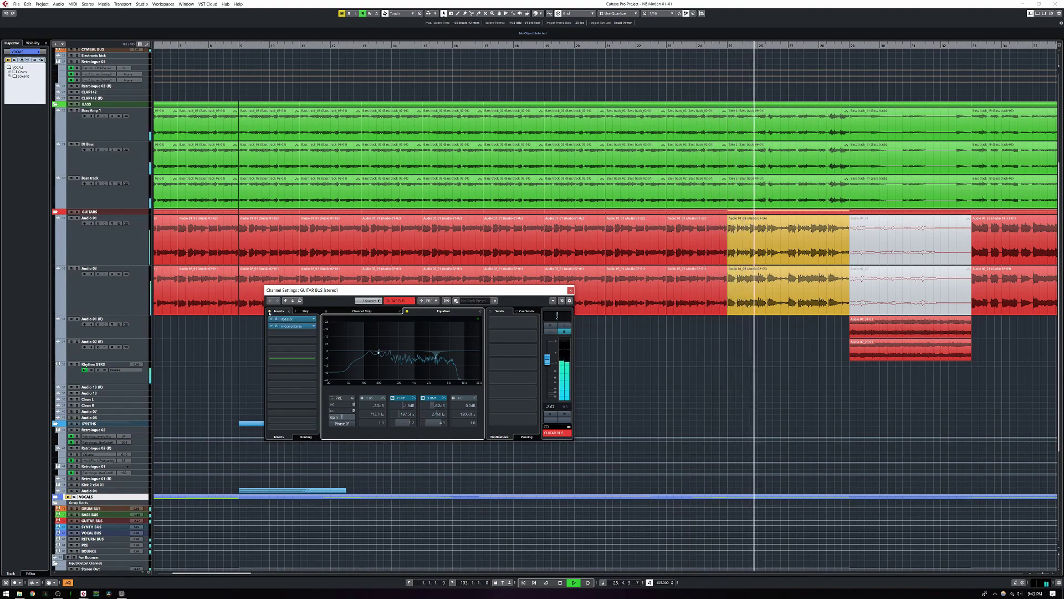
{"action": "left_click", "coordinate": [269, 312]}
{"action": "left_click", "coordinate": [407, 312]}
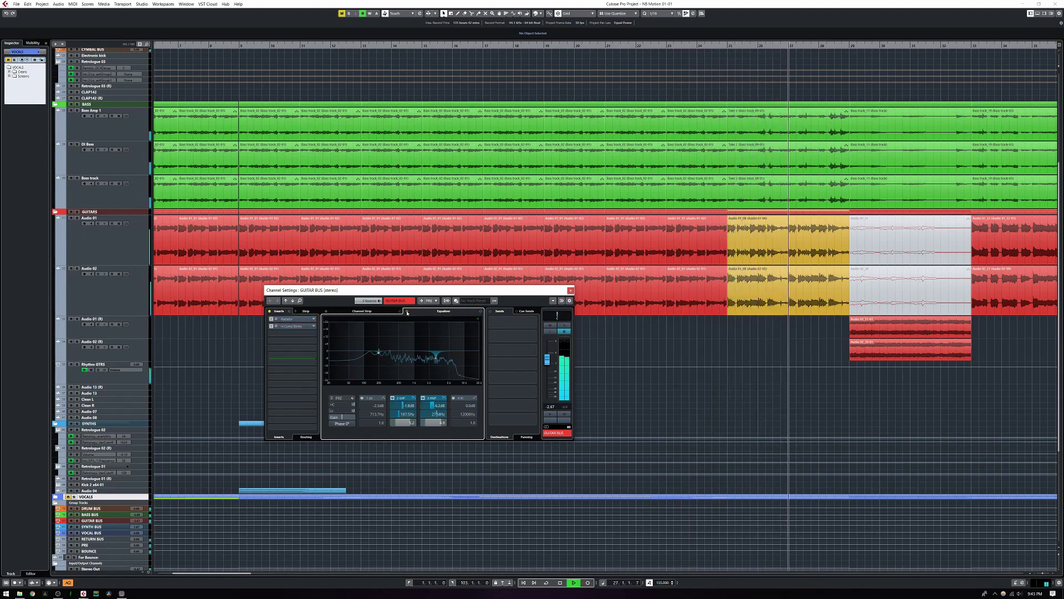
{"action": "left_click", "coordinate": [407, 312]}
{"action": "key", "text": "space"}
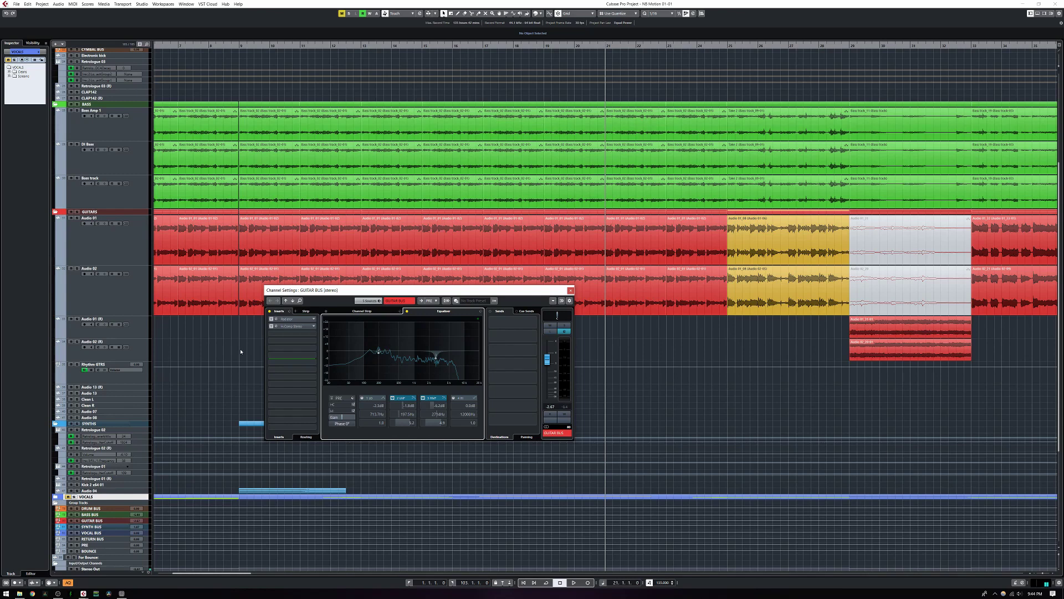
Step: Open Radiator on the GUITAR BUS, reactivate it during playback to hear its effect, then stop and close its editor
{"action": "left_click", "coordinate": [276, 319]}
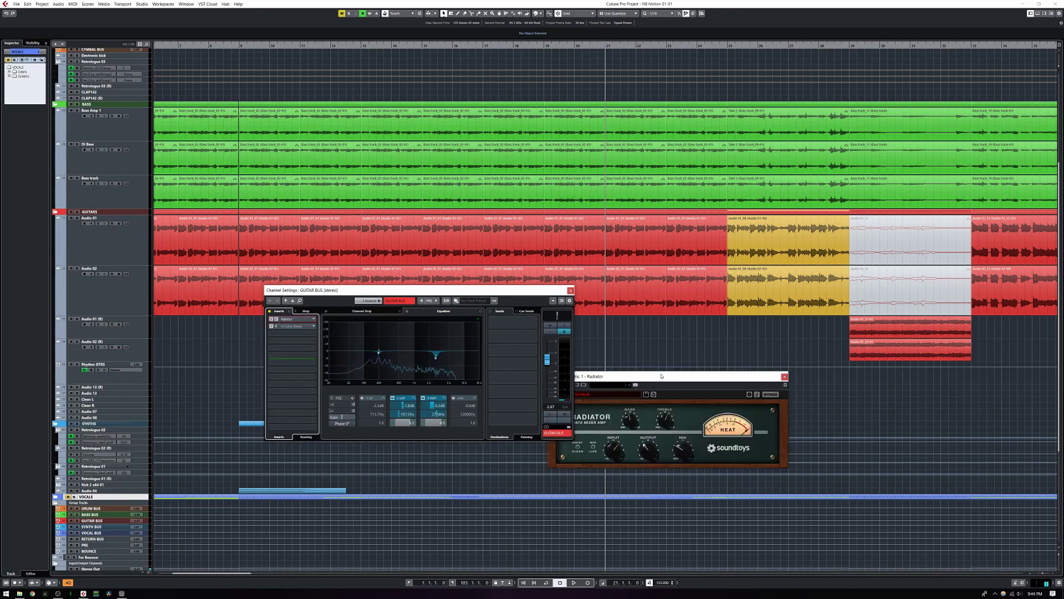
{"action": "left_click_drag", "start_coordinate": [661, 376], "coordinate": [697, 377]}
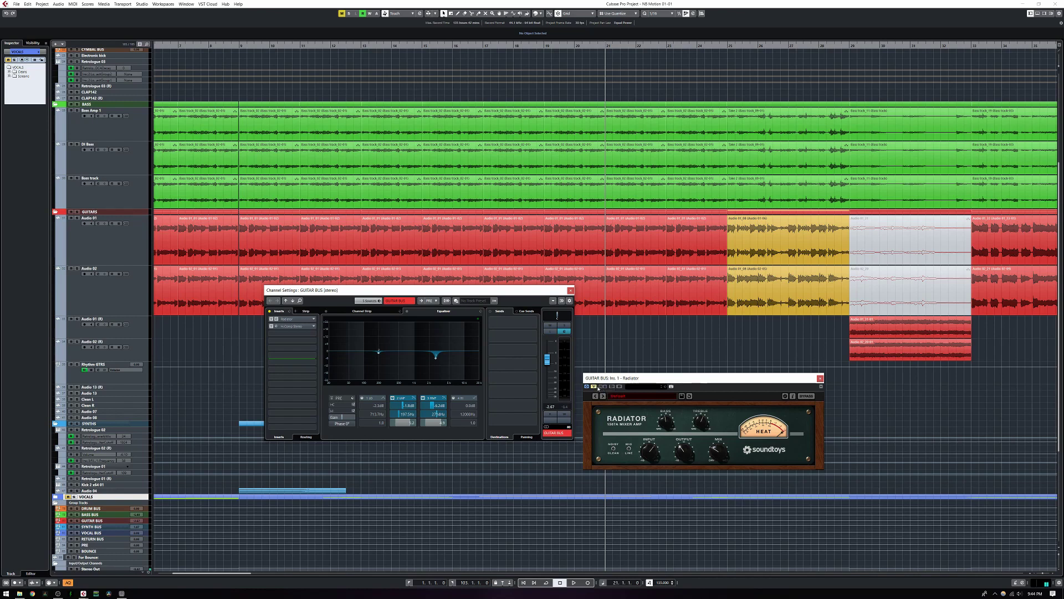
{"action": "key", "text": "space"}
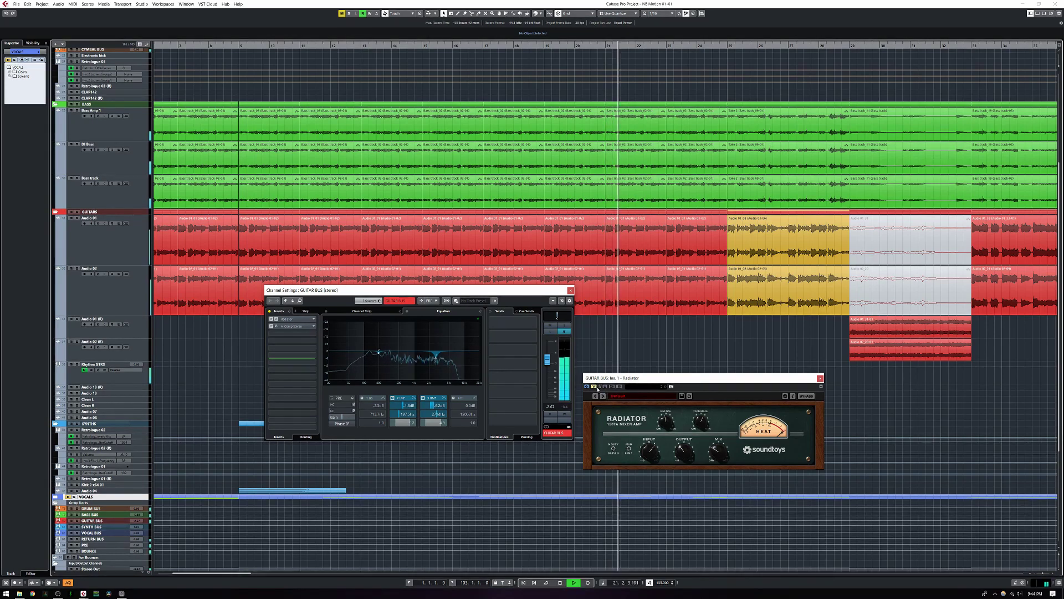
{"action": "left_click", "coordinate": [594, 386]}
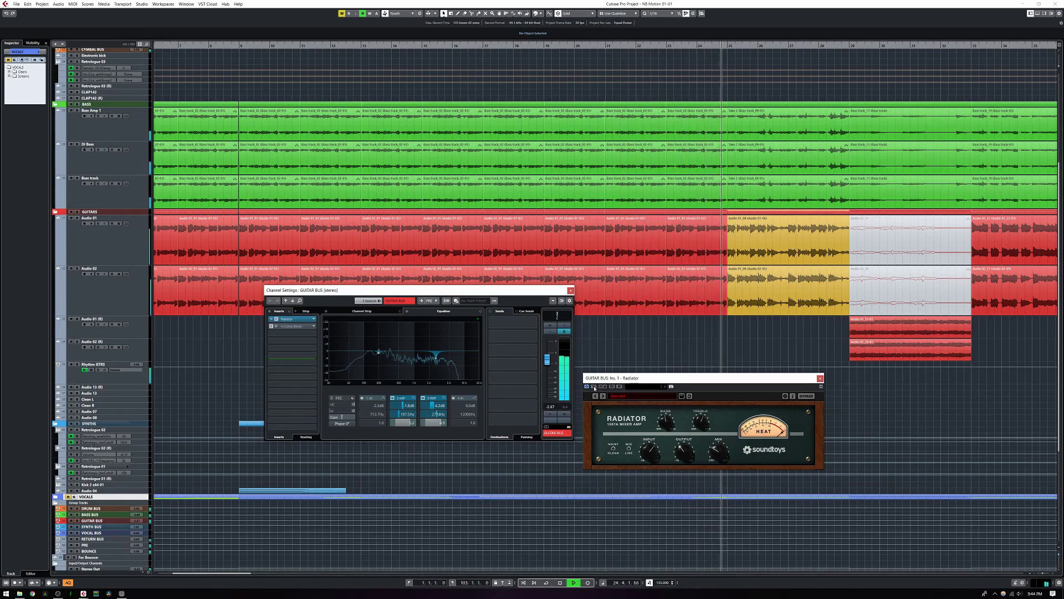
{"action": "key", "text": "space"}
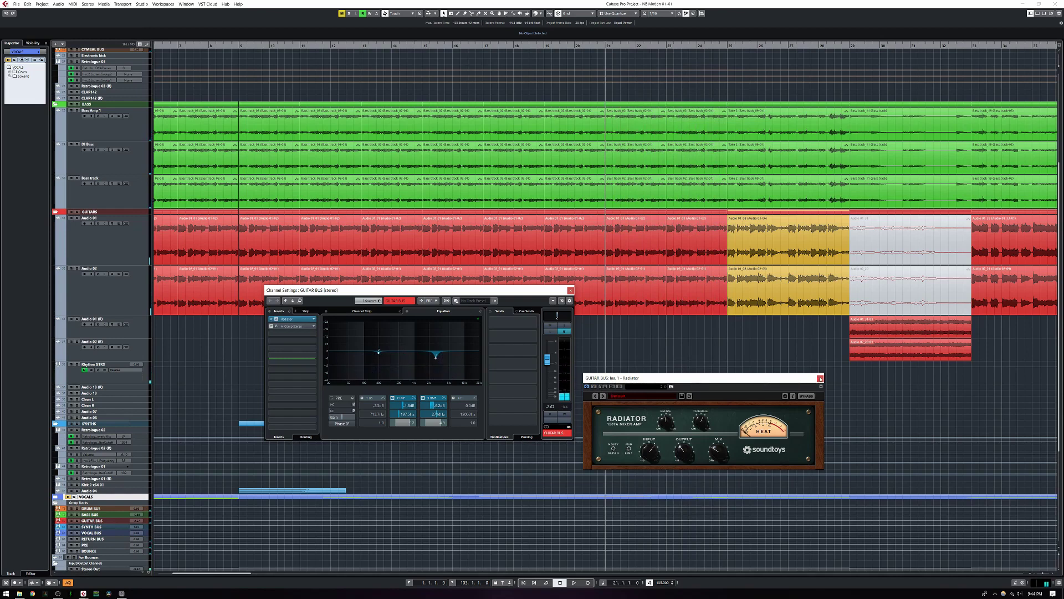
{"action": "left_click", "coordinate": [820, 378]}
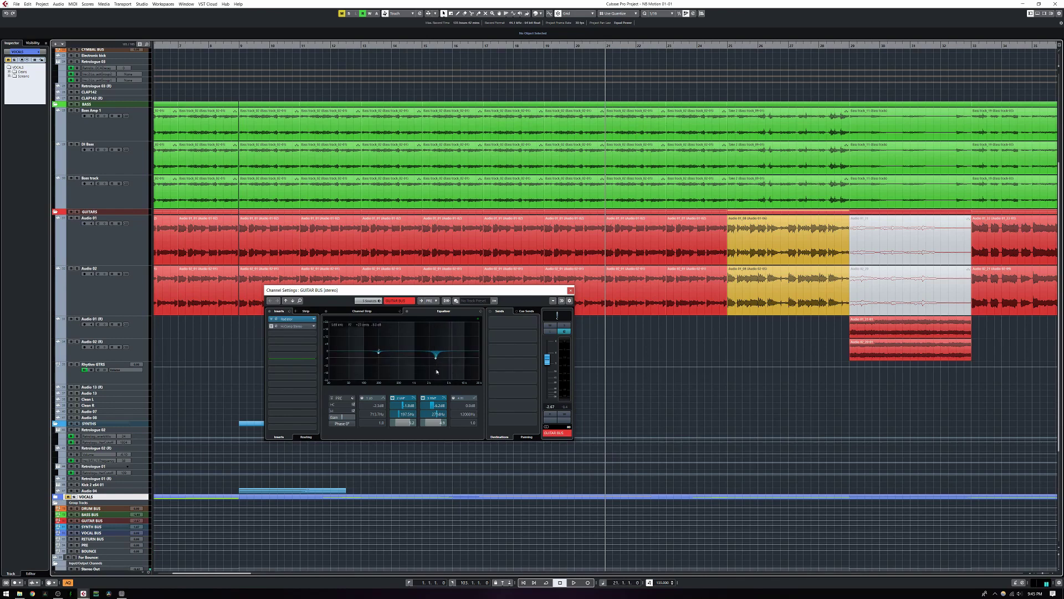
Step: Bypass the GUITAR BUS EQ's third band, reactivate it during playback to hear the difference, and stop
{"action": "left_click", "coordinate": [423, 398]}
{"action": "key", "text": "space"}
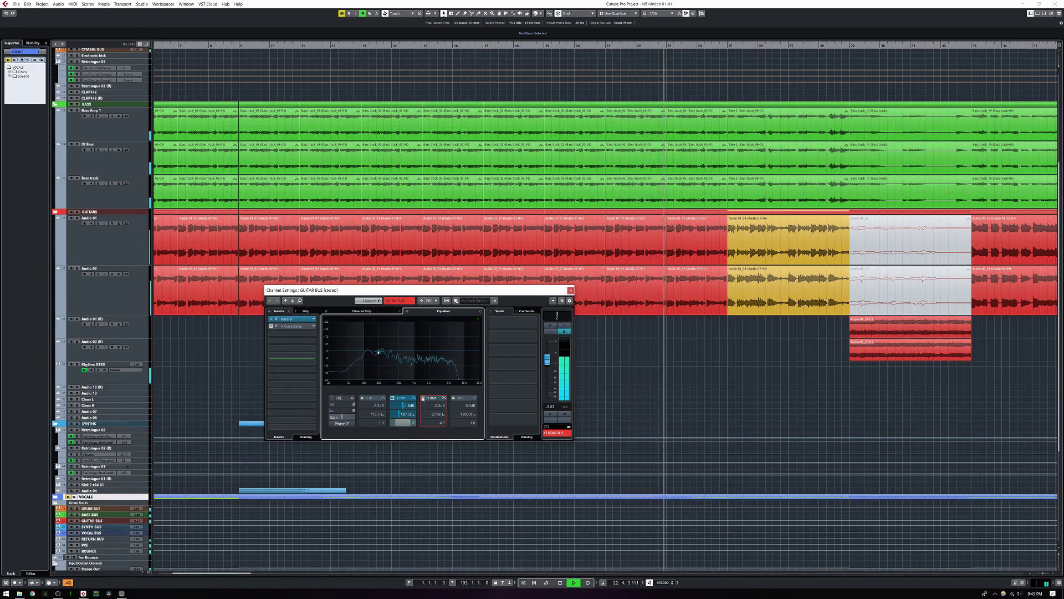
{"action": "left_click", "coordinate": [422, 397]}
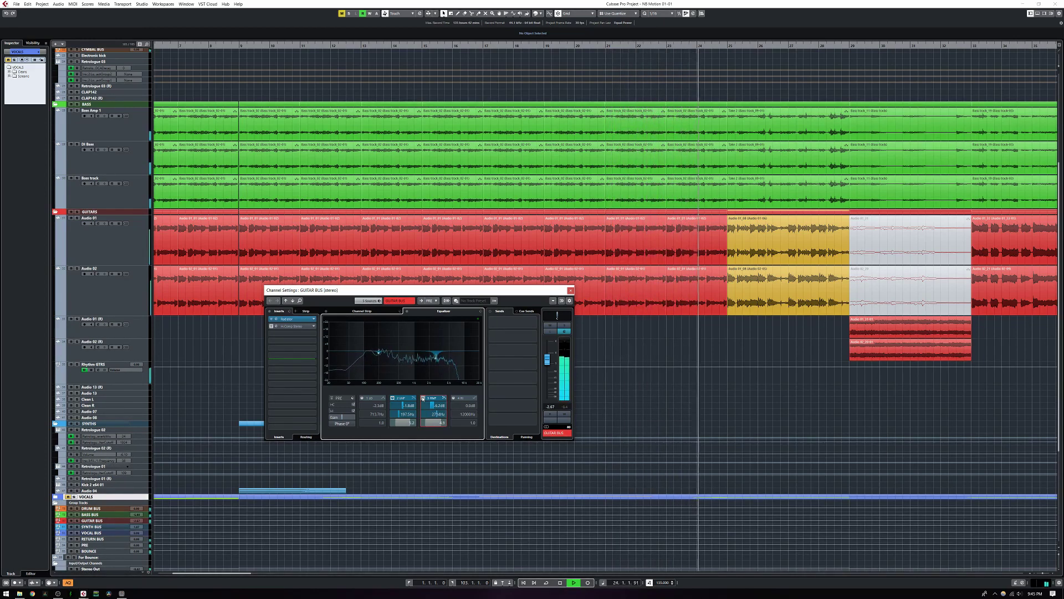
{"action": "key", "text": "space"}
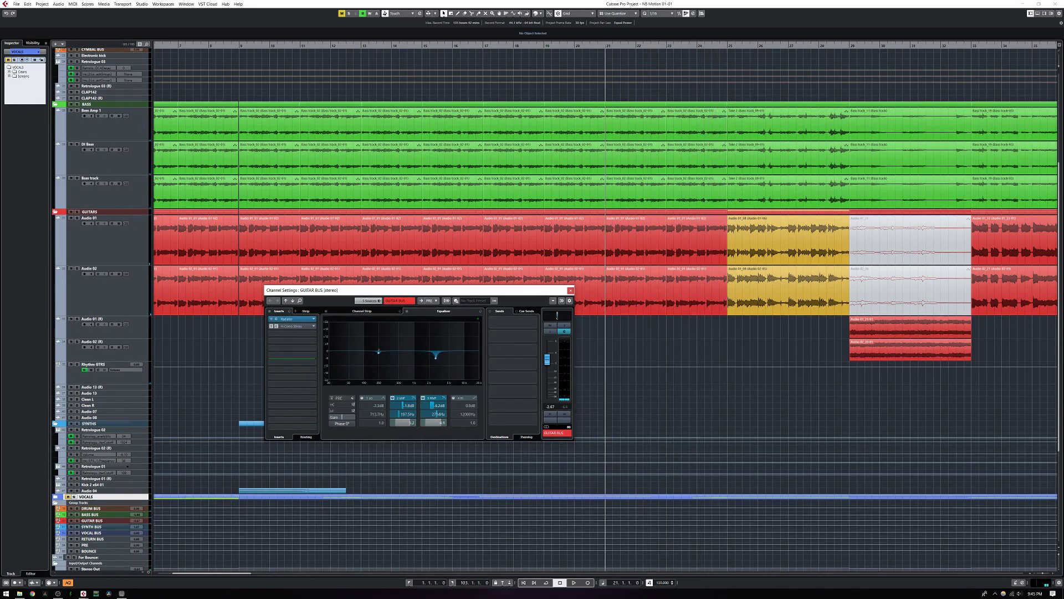
Step: Open H-Comp on the GUITAR BUS, reactivate it during playback to hear its effect, then stop and close its editor
{"action": "left_click", "coordinate": [272, 326]}
{"action": "left_click_drag", "start_coordinate": [556, 370], "coordinate": [556, 348]}
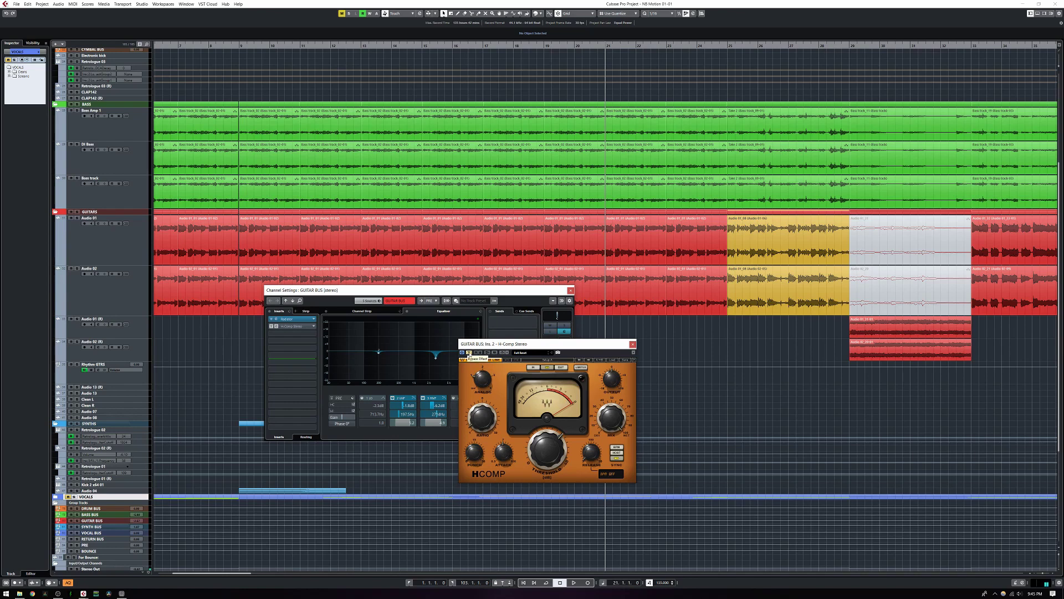
{"action": "key", "text": "space"}
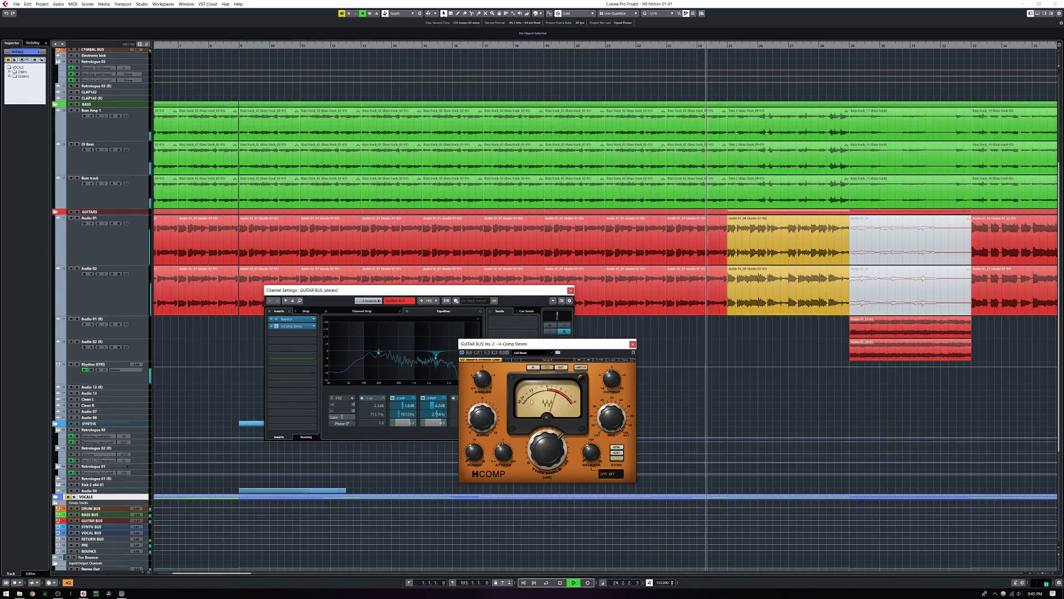
{"action": "key", "text": "space"}
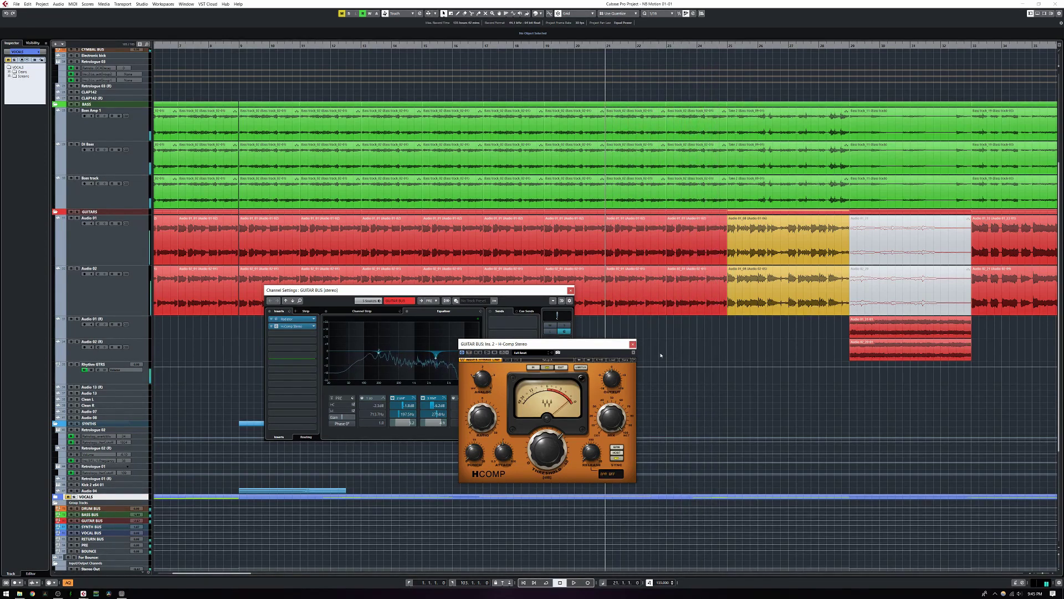
{"action": "left_click", "coordinate": [633, 344]}
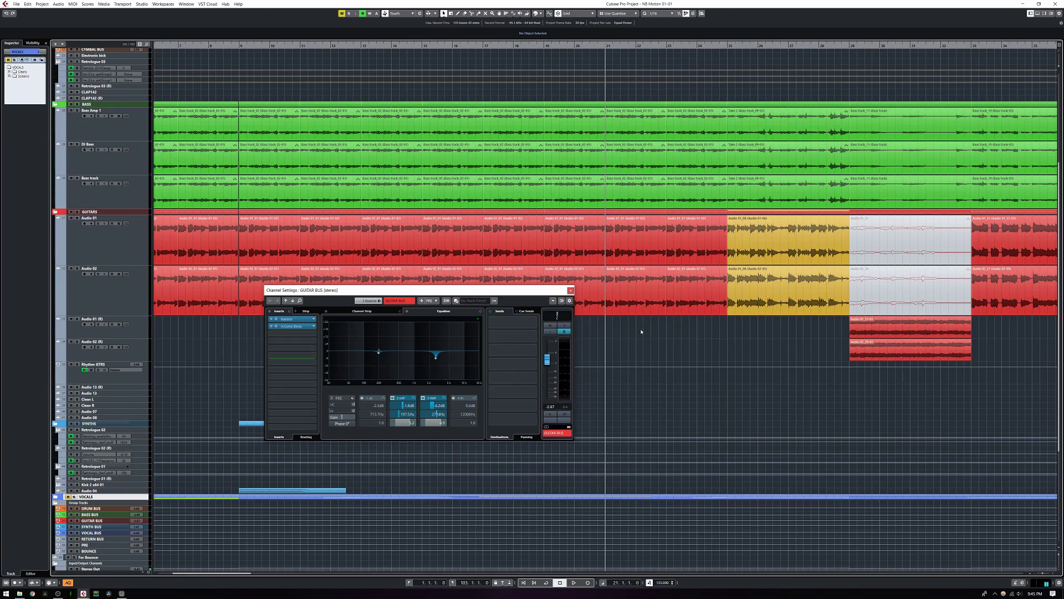
Step: Move the GUITAR BUS channel settings window off the guitar tracks and close it
{"action": "key", "text": "g"}
{"action": "key", "text": "g"}
{"action": "key", "text": "g"}
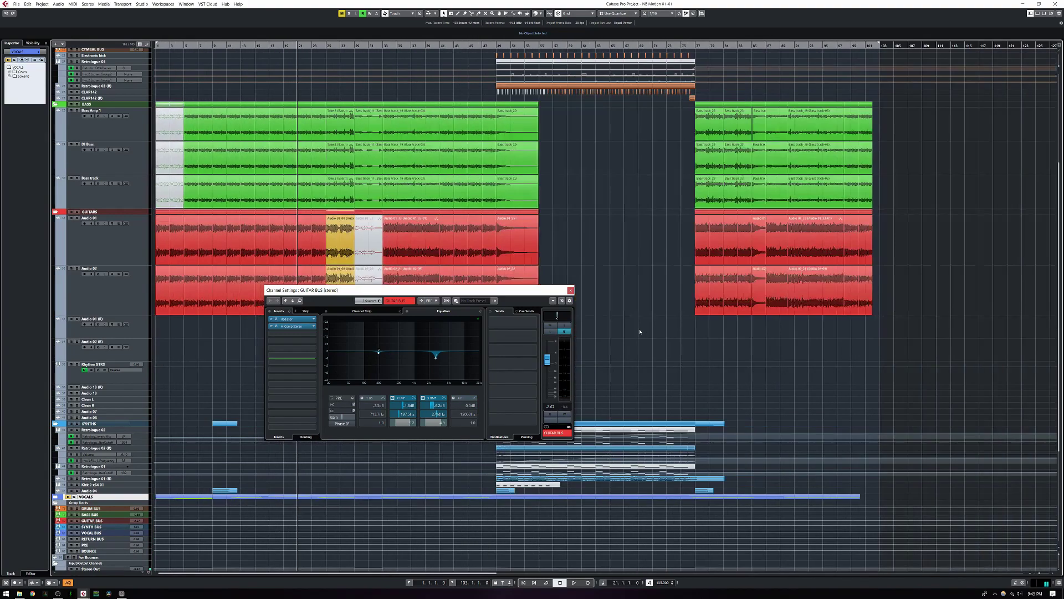
{"action": "left_click_drag", "start_coordinate": [546, 292], "coordinate": [679, 272]}
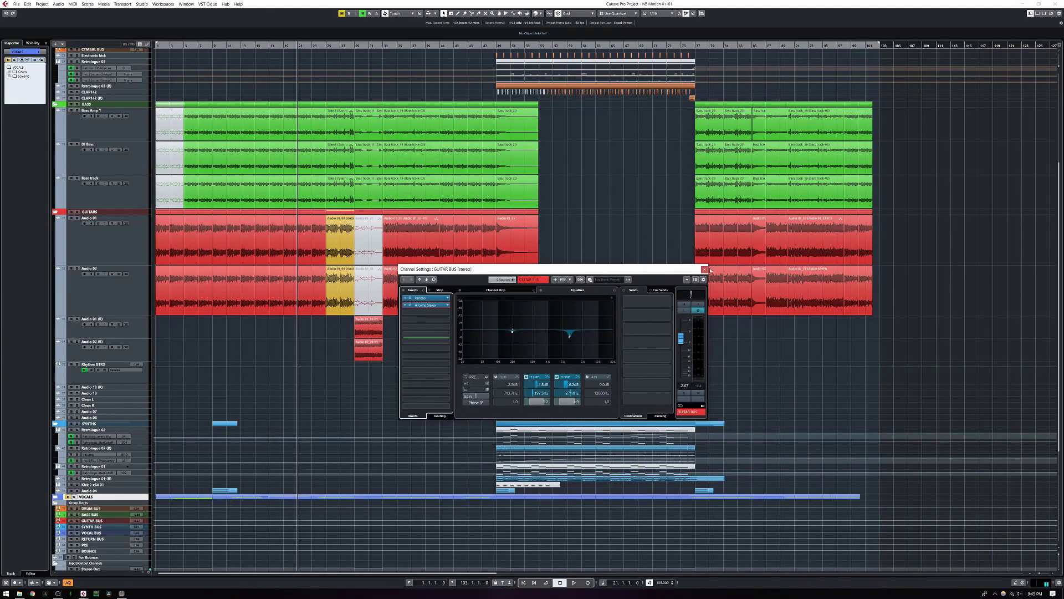
{"action": "left_click", "coordinate": [703, 270]}
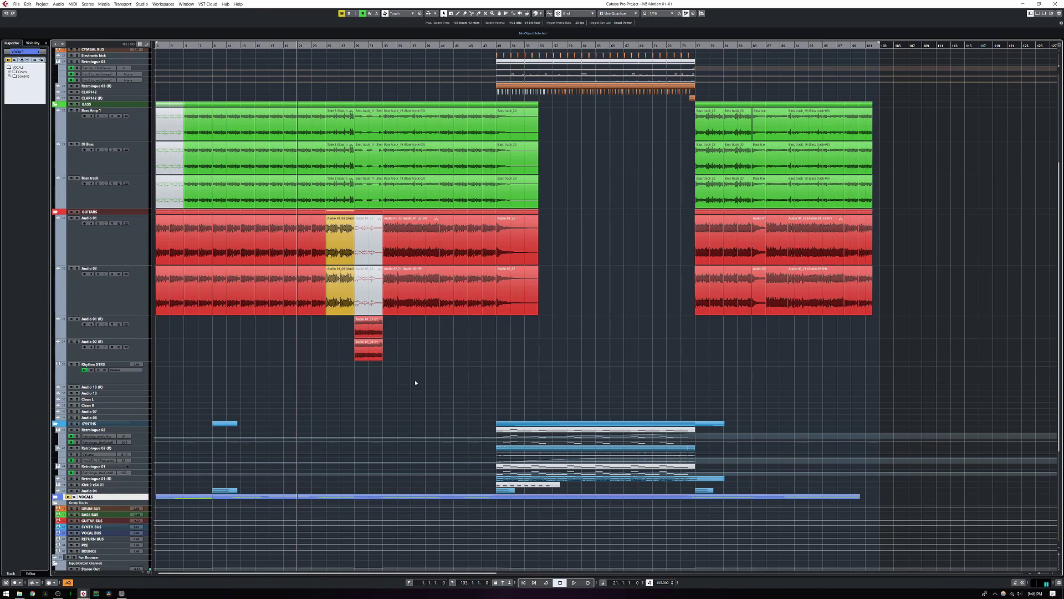
{"action": "key", "text": "h"}
{"action": "key", "text": "h"}
{"action": "key", "text": "h"}
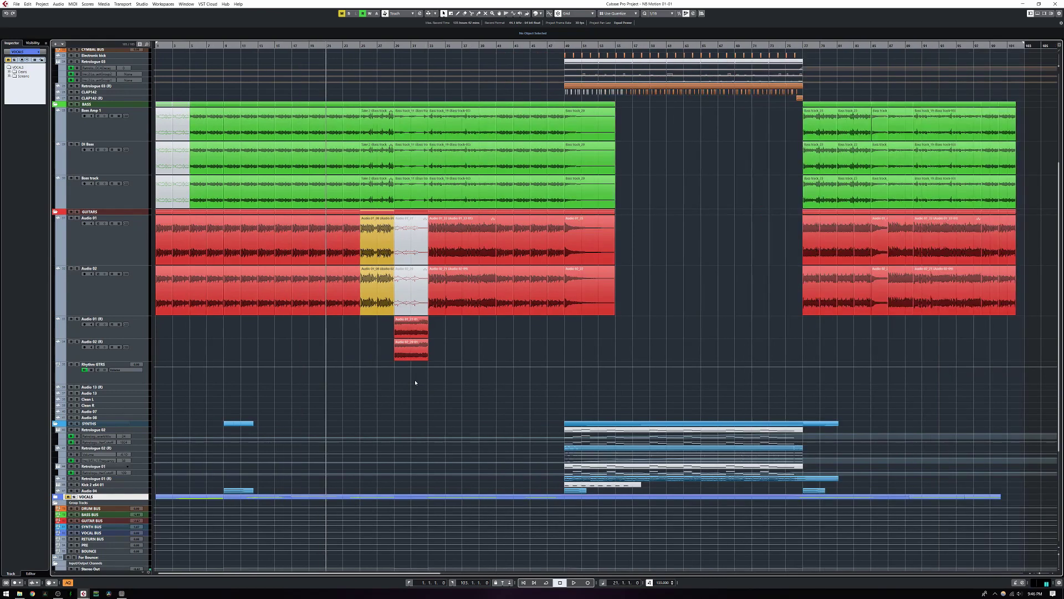
{"action": "key", "text": "h"}
{"action": "key", "text": "h"}
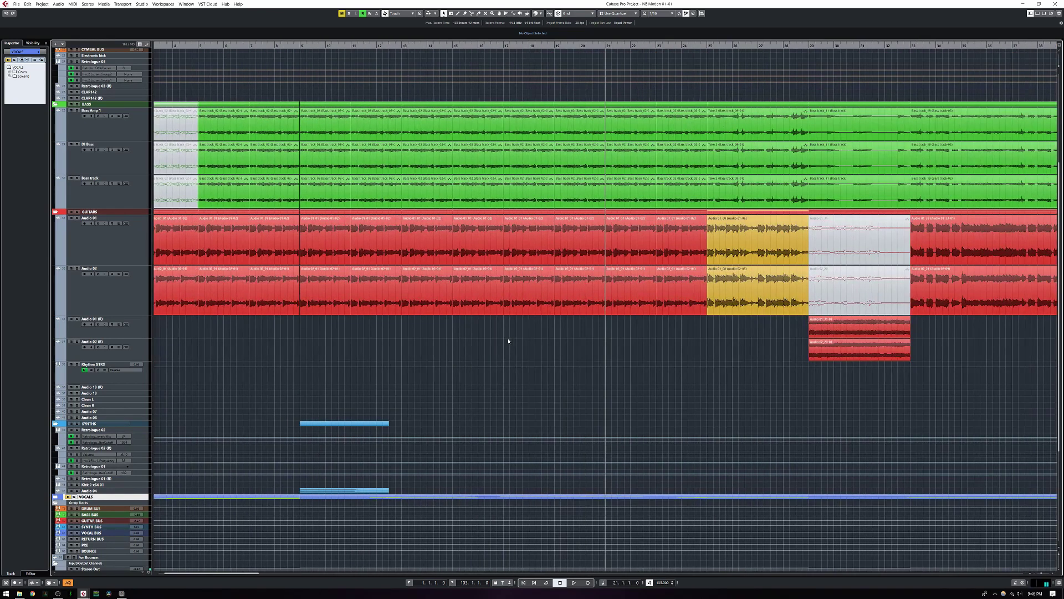
{"action": "key", "text": "g"}
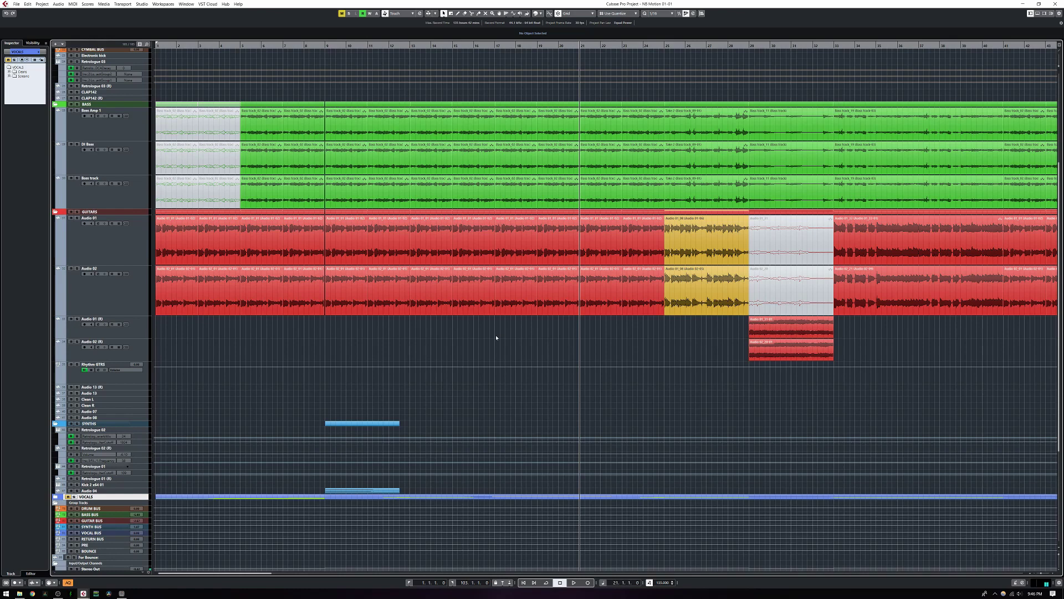
{"action": "scroll", "coordinate": [496, 338], "scroll_direction": "up", "scroll_amount": 3}
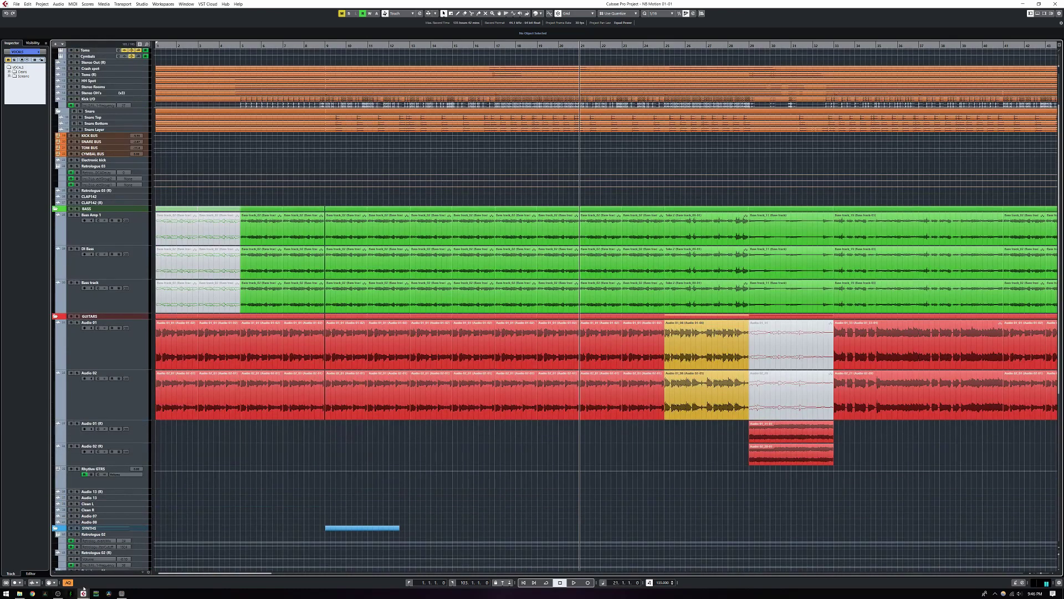
{"action": "mouse_move", "coordinate": [60, 594]}
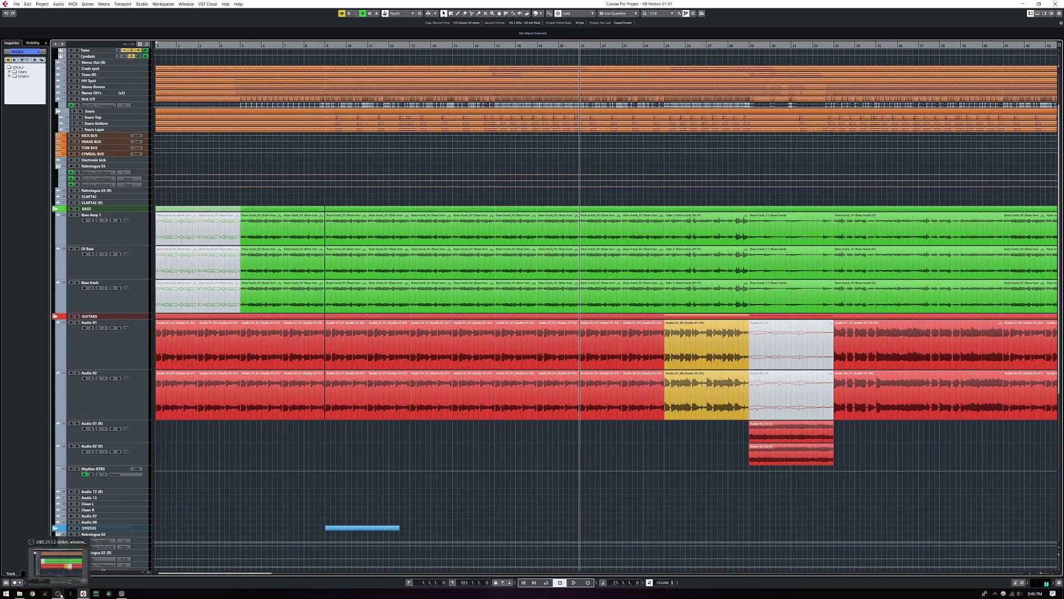